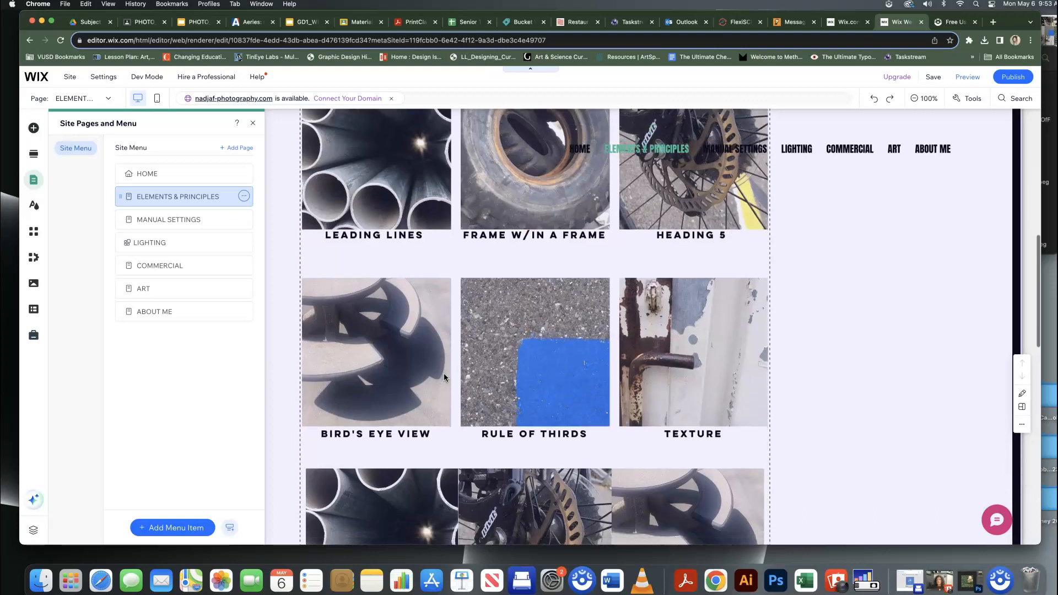
- Review the photo grid and its captions on the Elements & Principles page
scroll(445, 378, "down", 3)
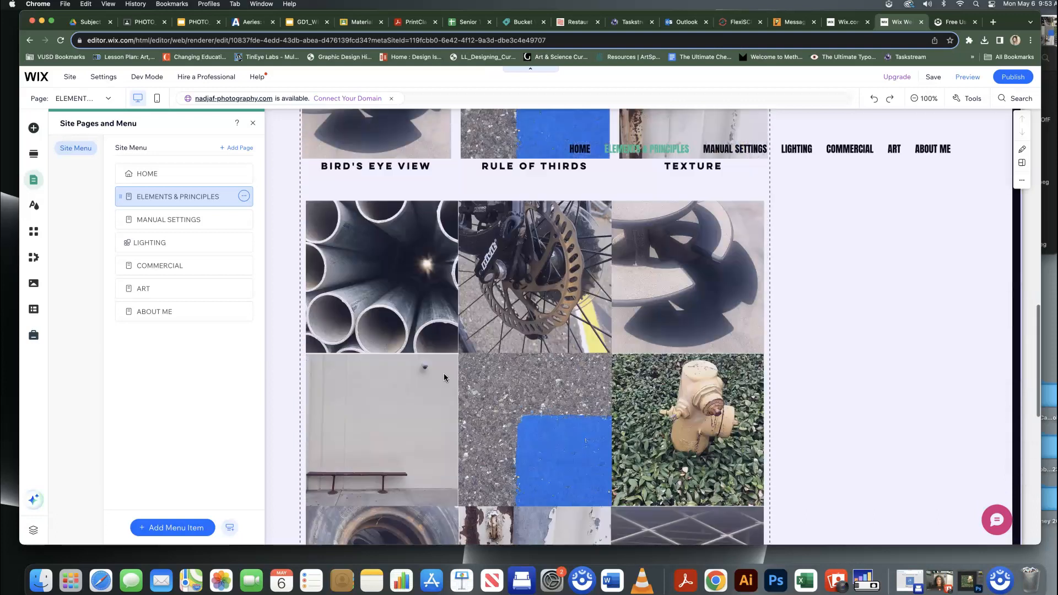
left_click(446, 369)
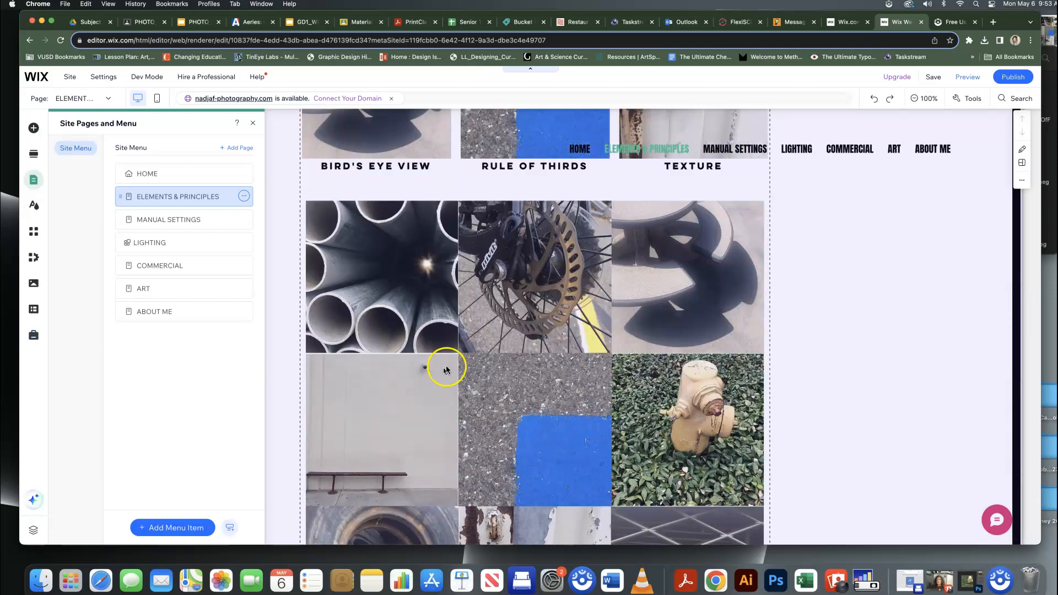
scroll(447, 368, "up", 13)
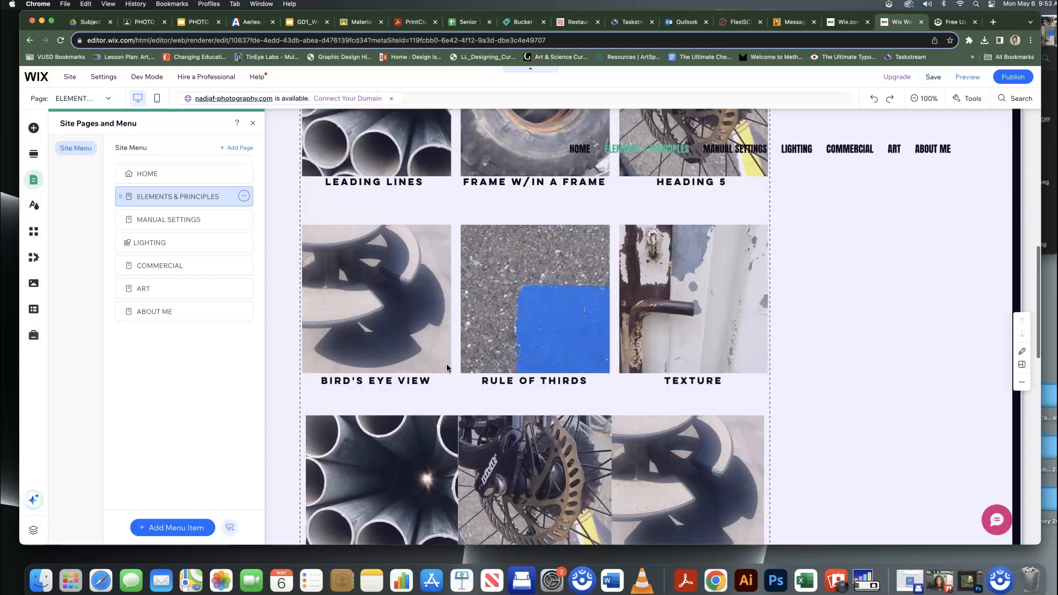
left_click(293, 312)
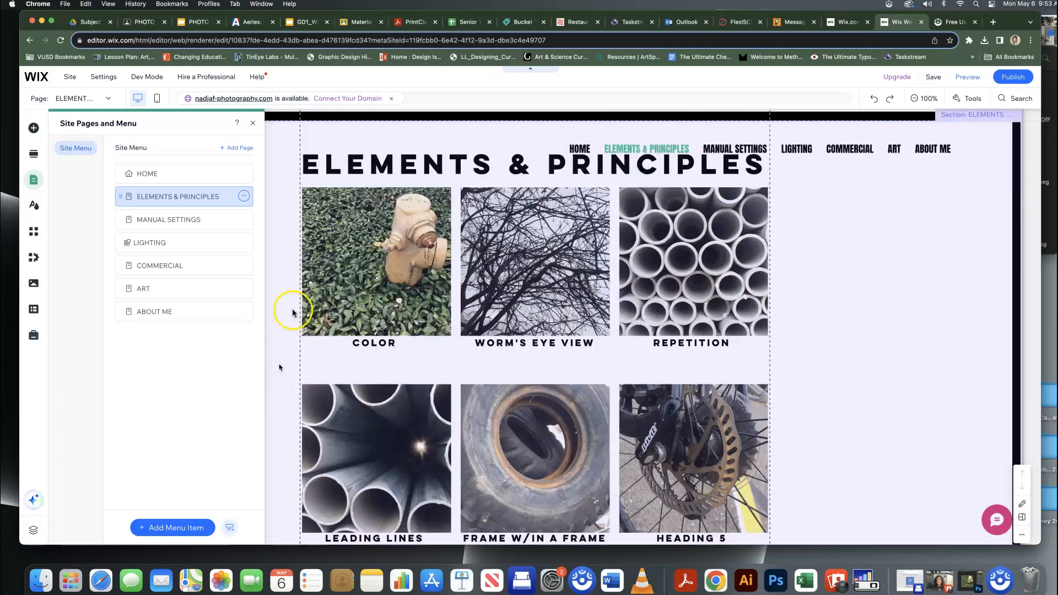
left_click(262, 128)
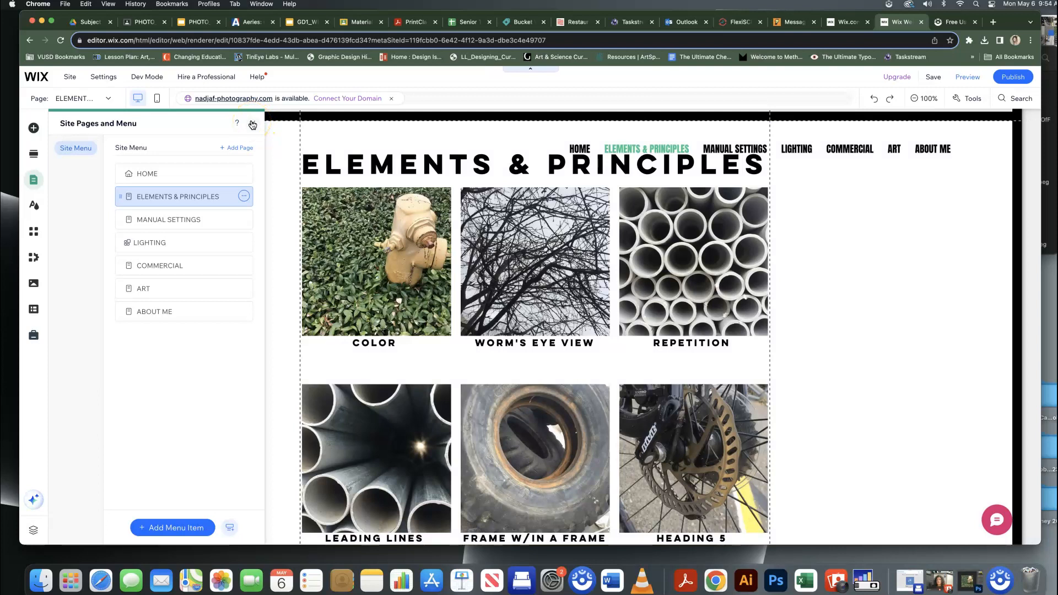
left_click(384, 333)
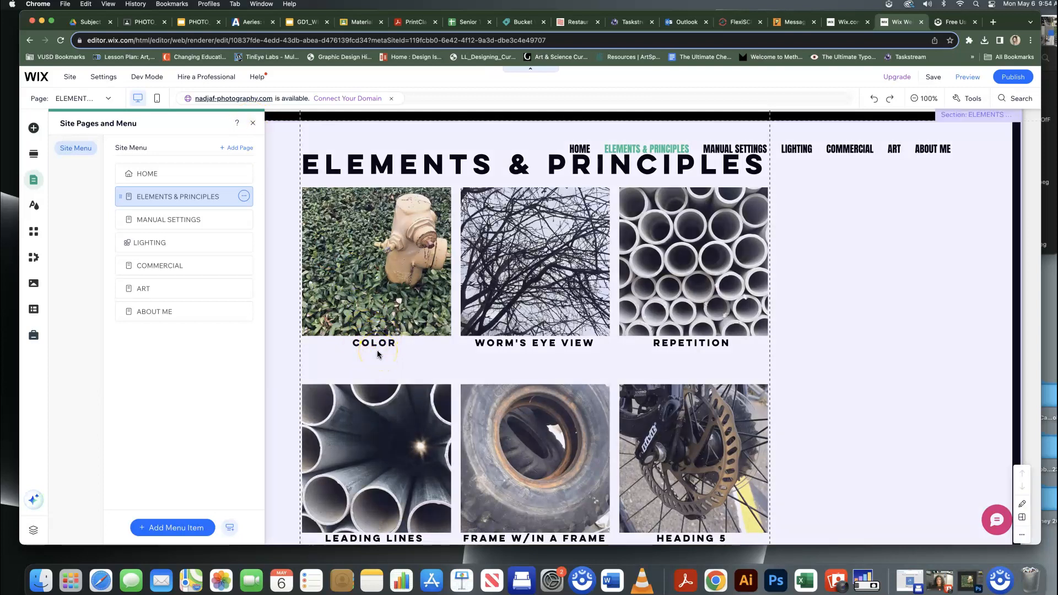
left_click(254, 125)
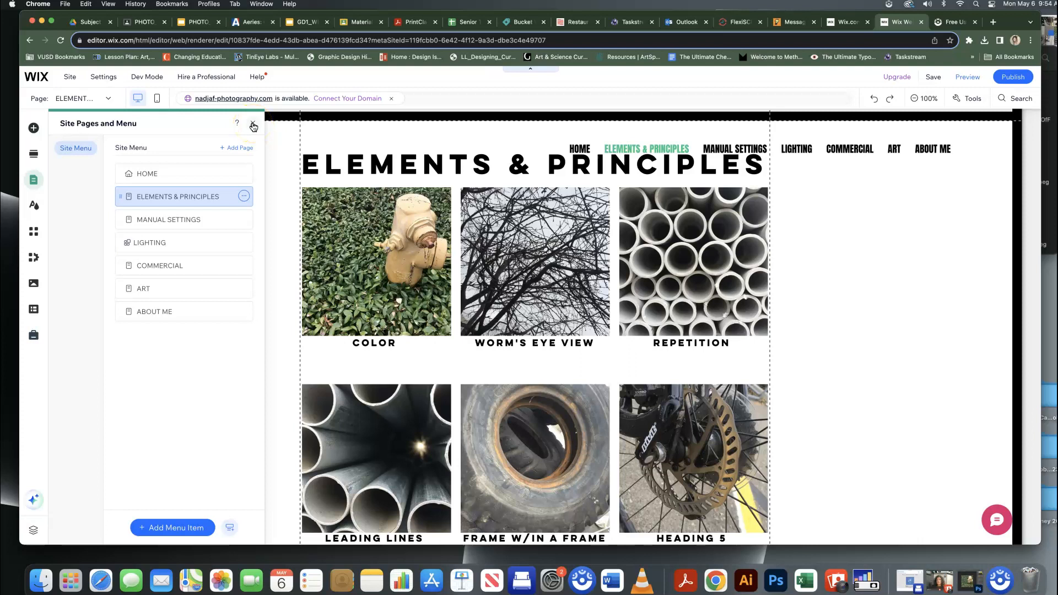
- Open the Manual Settings page and delete the placeholder paragraph beneath its heading
left_click(208, 232)
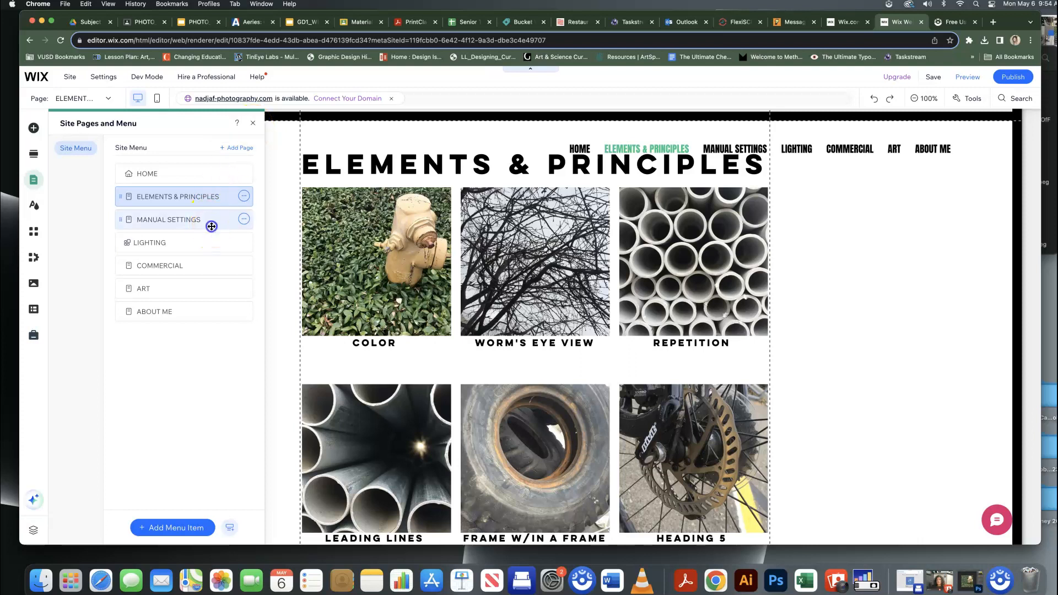
left_click(390, 333)
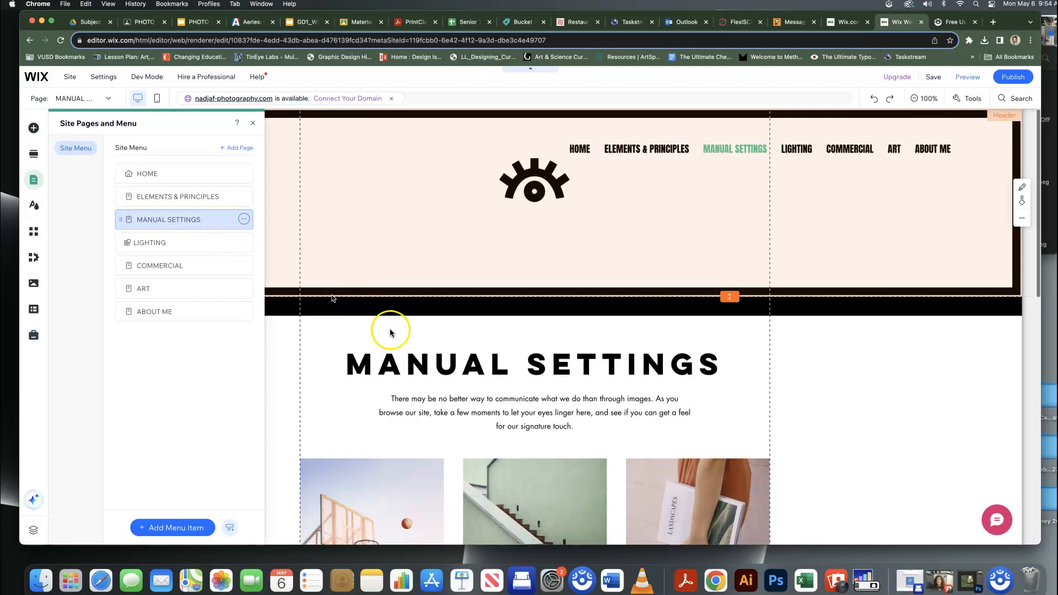
left_click(445, 404)
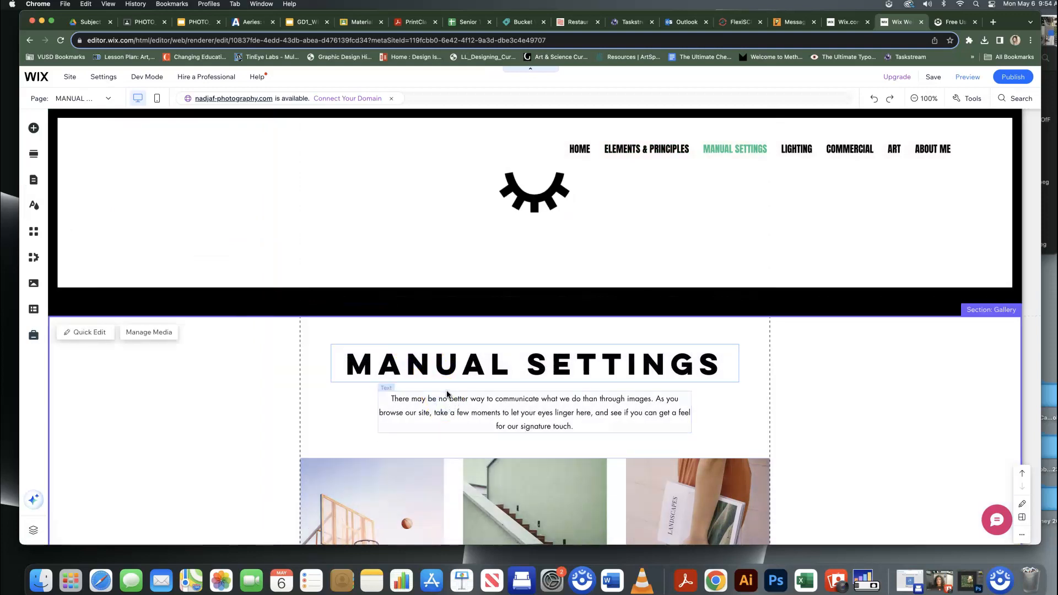
double_click(447, 394)
left_click(448, 391)
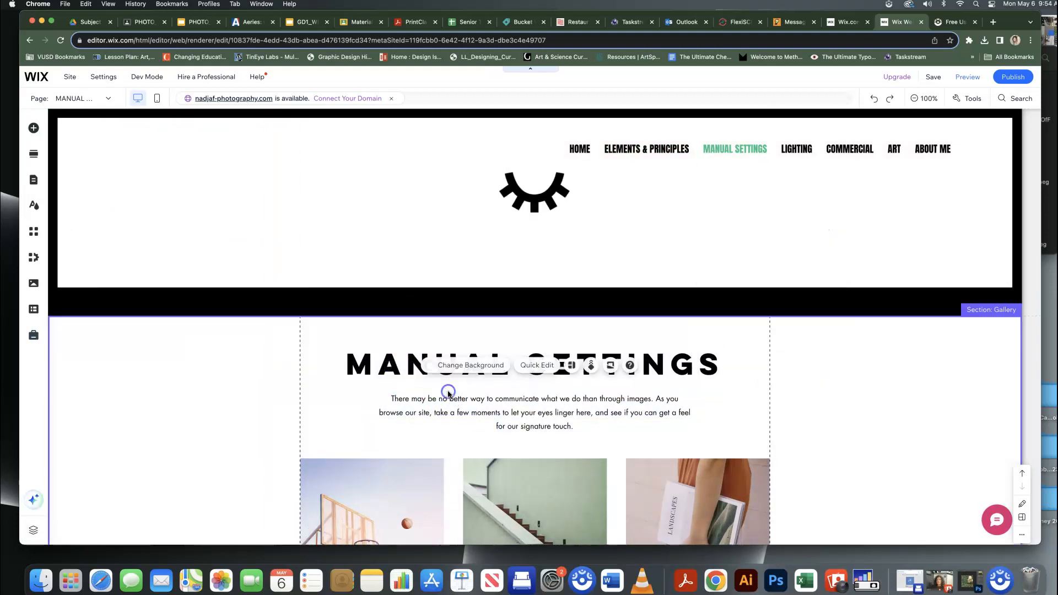
key("Delete")
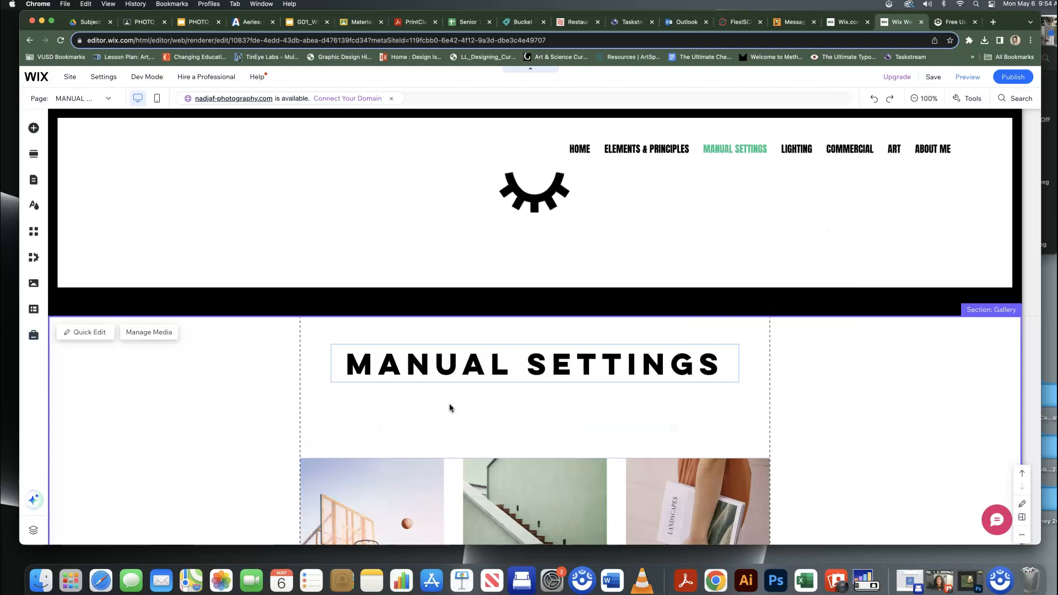
- Preview the Manual Settings page and check the enlarged view of the gallery's basketball hoop image
scroll(449, 408, "down", 5)
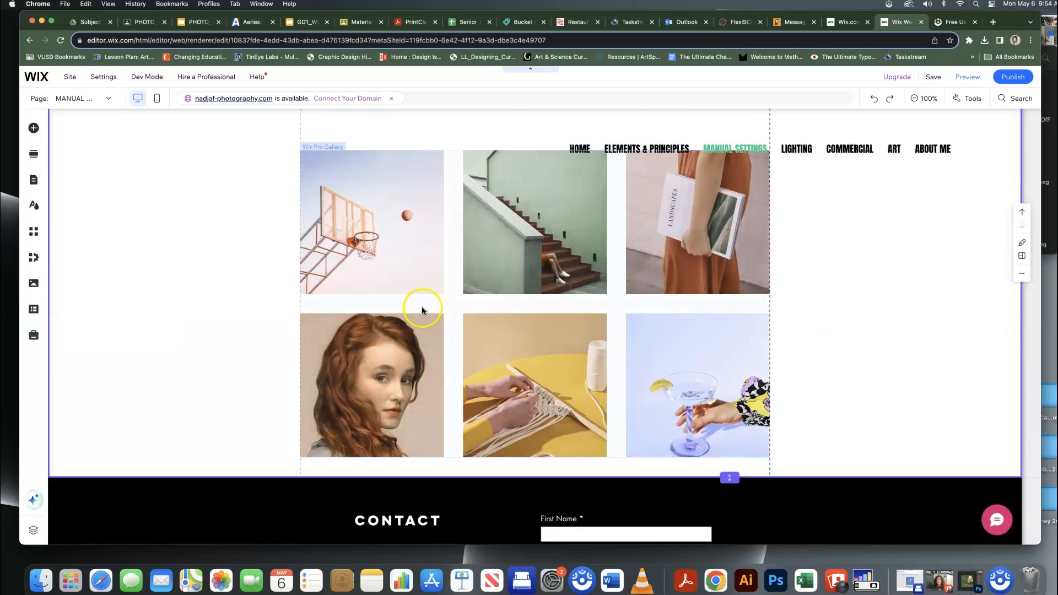
scroll(404, 263, "up", 2)
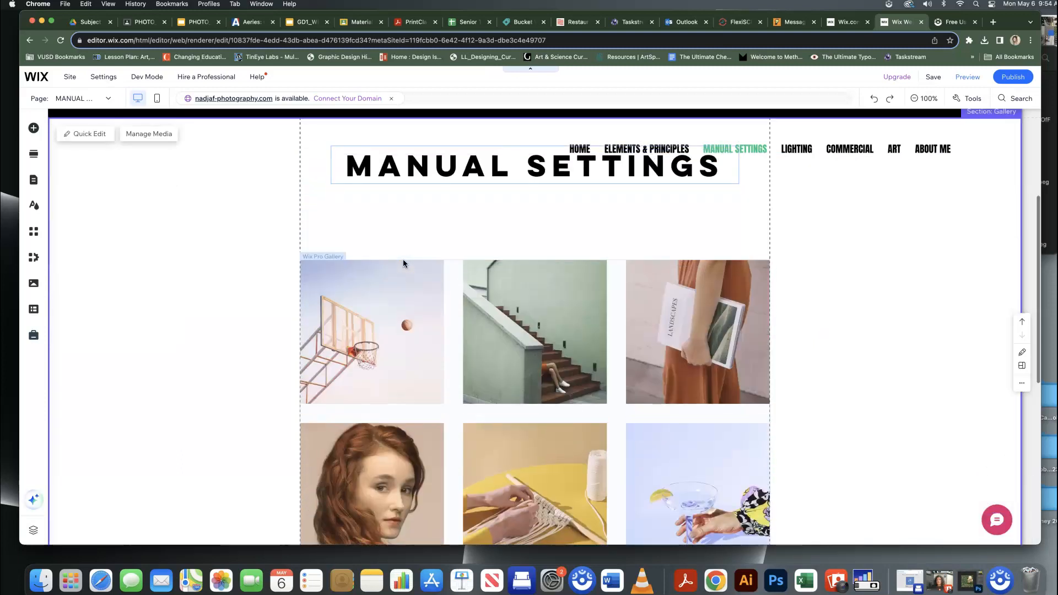
scroll(402, 259, "up", 1)
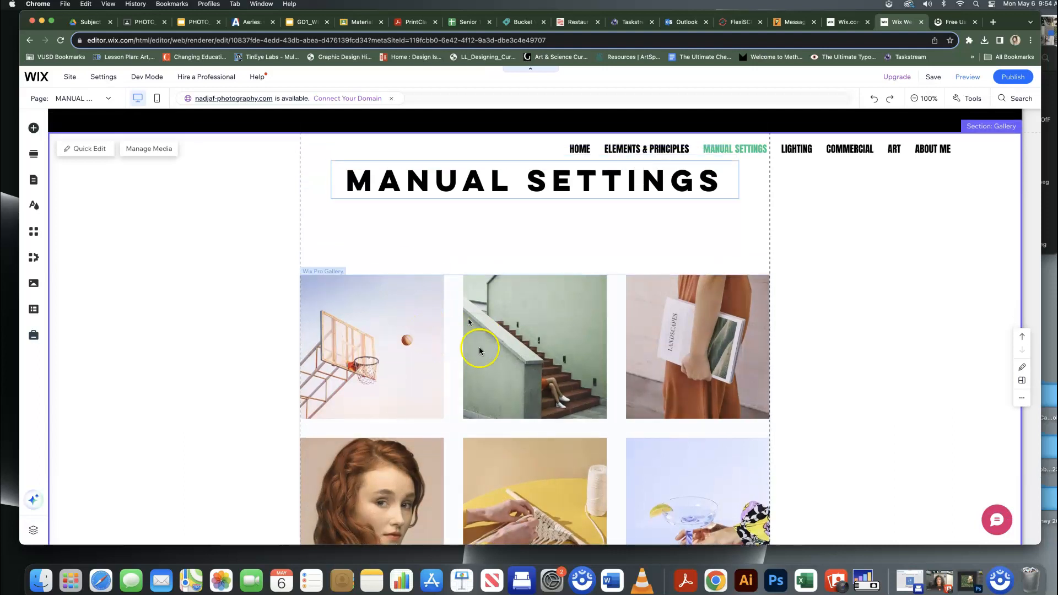
scroll(438, 355, "down", 1)
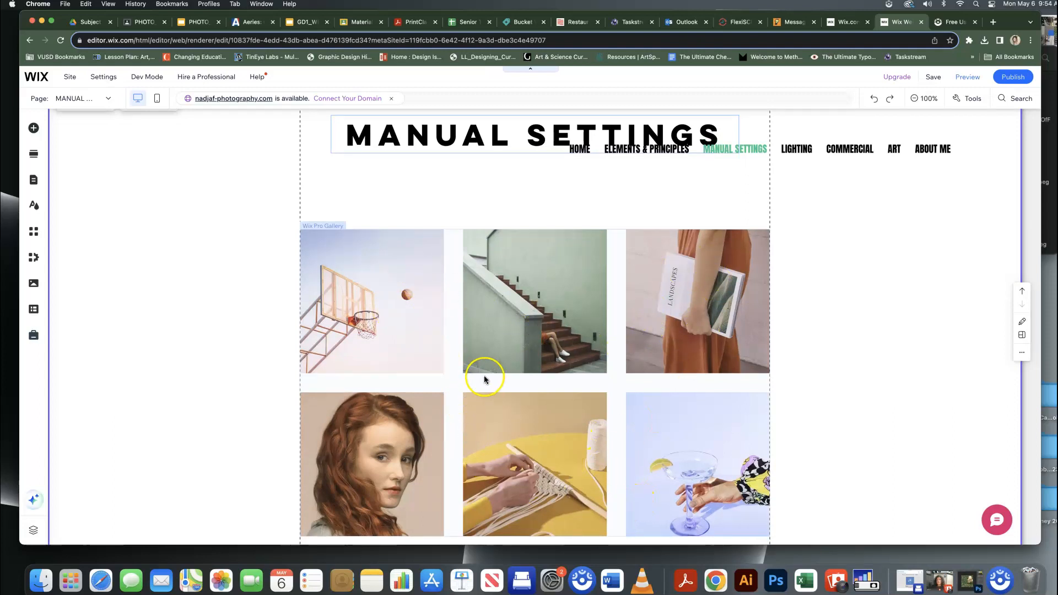
left_click(968, 77)
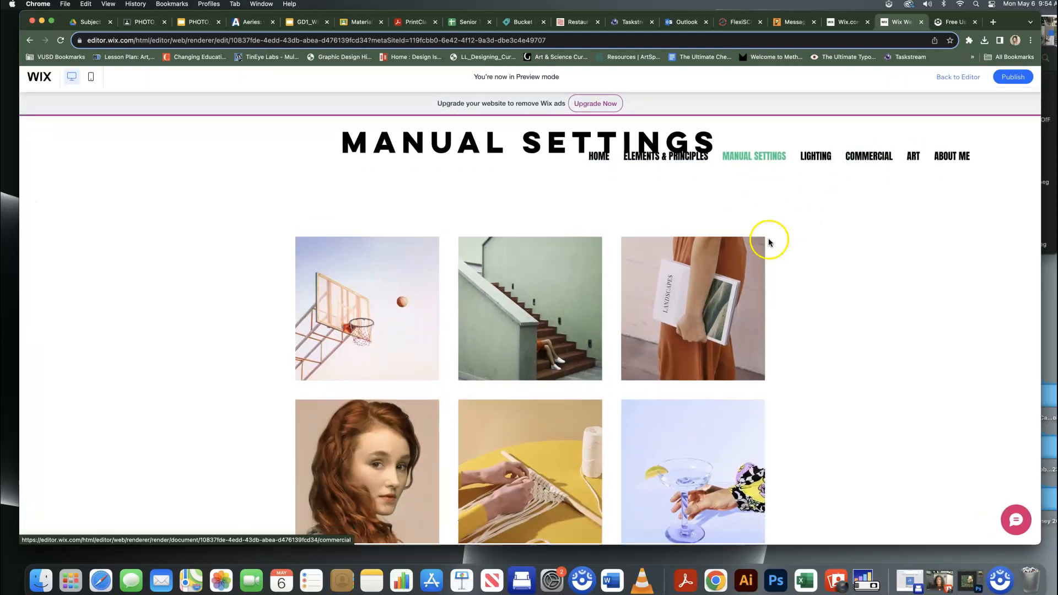
left_click(391, 334)
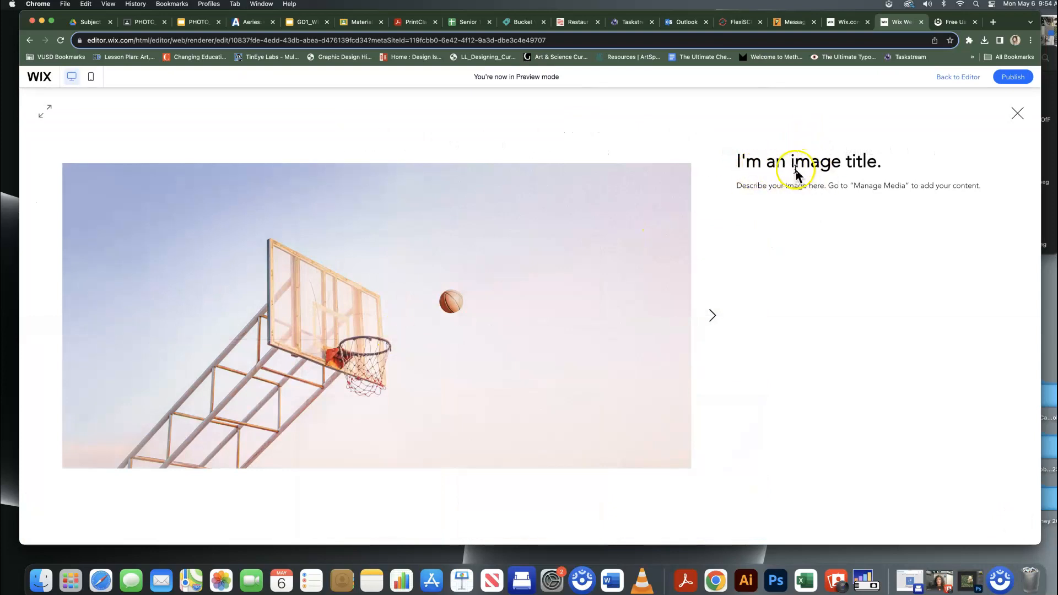
left_click(1017, 113)
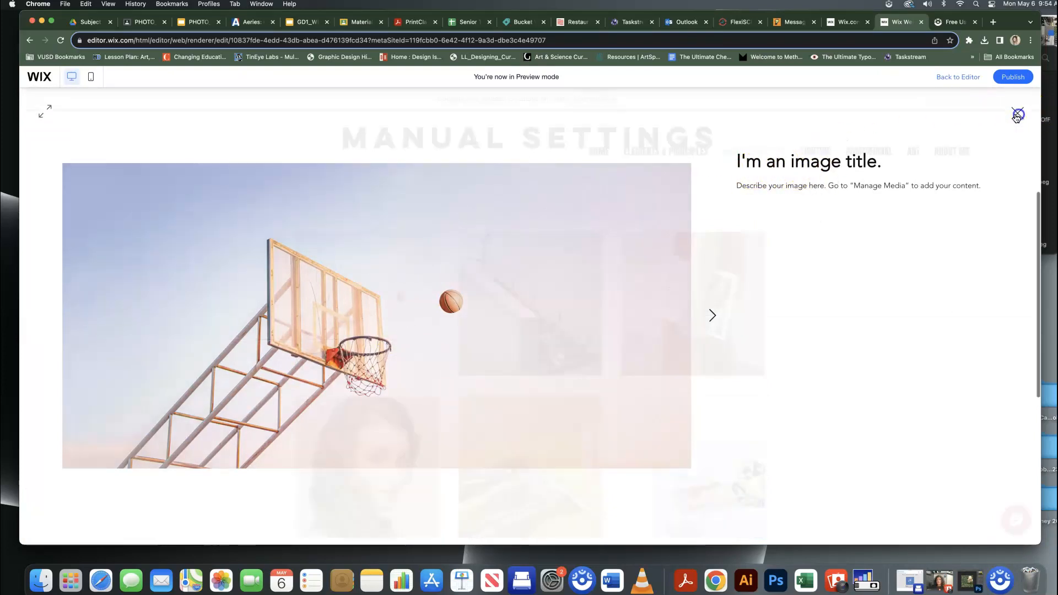
- Switch to the Google Slides portfolio deck and consult slide 37 on the projects required for the Manual Settings page
left_click(197, 23)
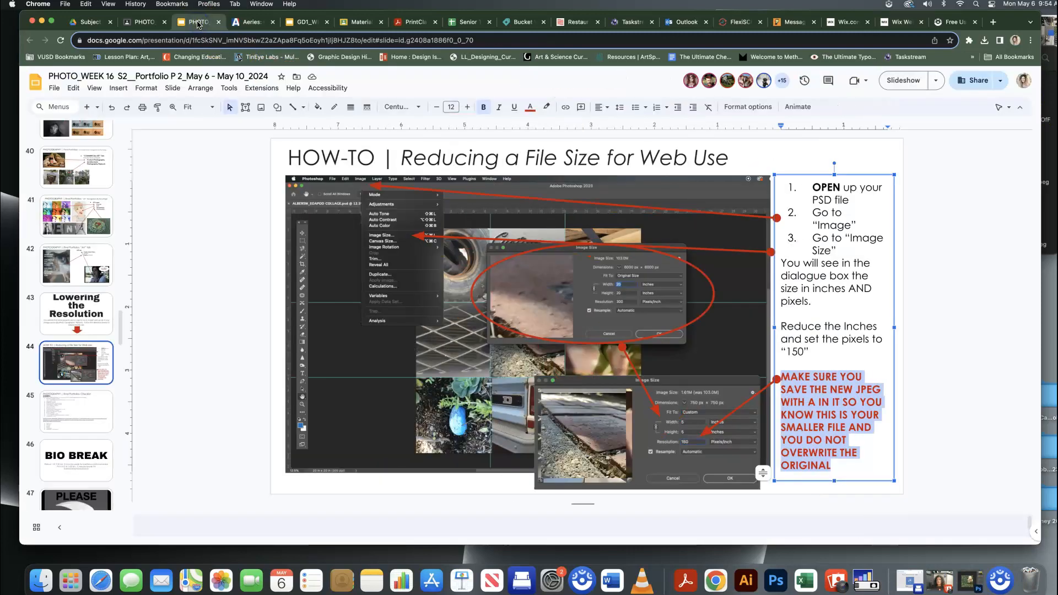
scroll(130, 307, "up", 5)
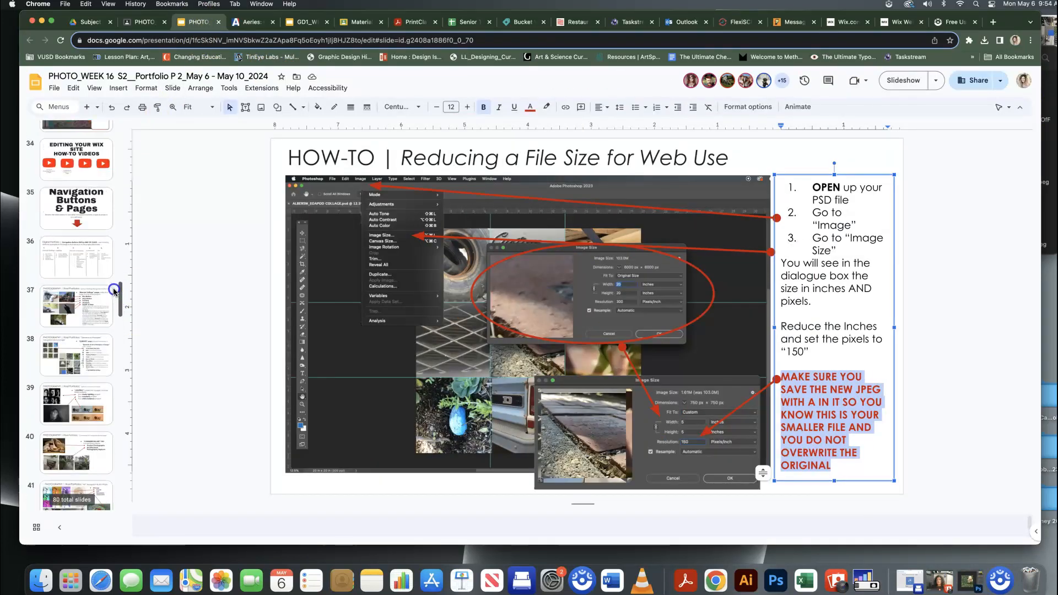
left_click(76, 316)
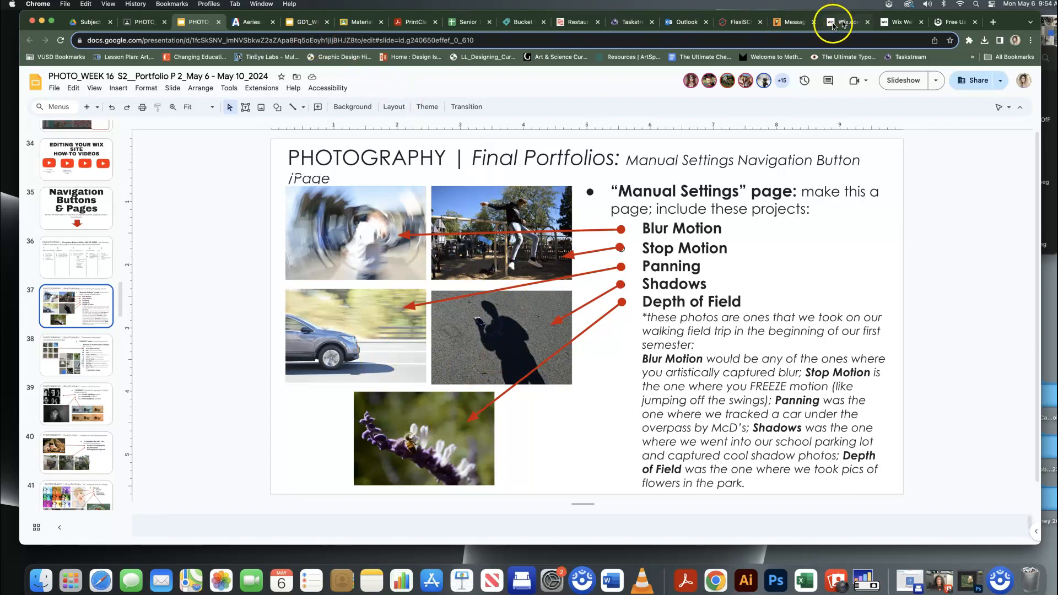
- Switch back to the Wix preview, inspect the basketball hoop image's title and description, and return to the editor
left_click(901, 22)
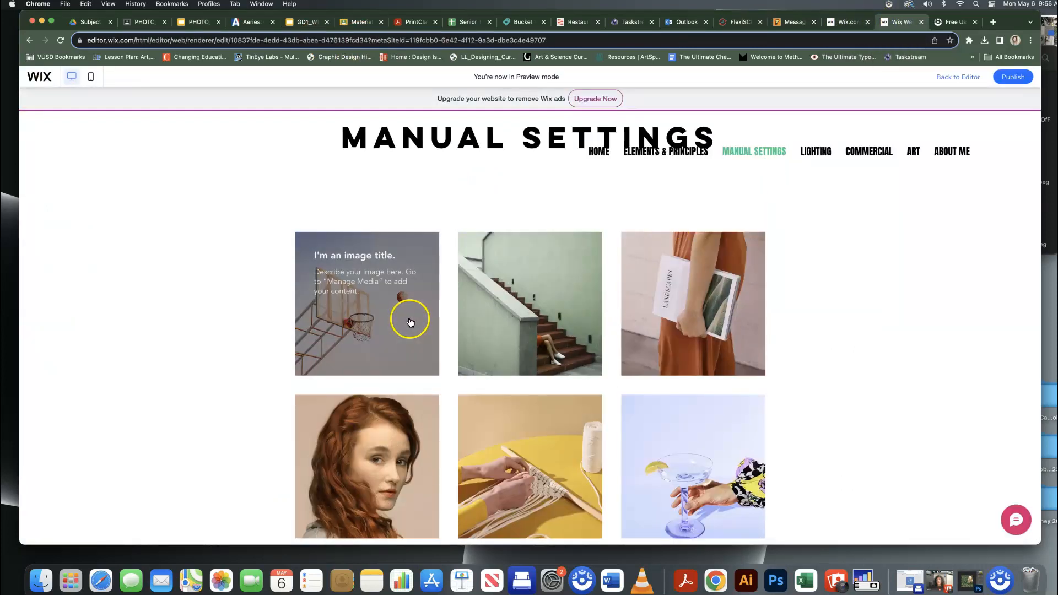
left_click(363, 287)
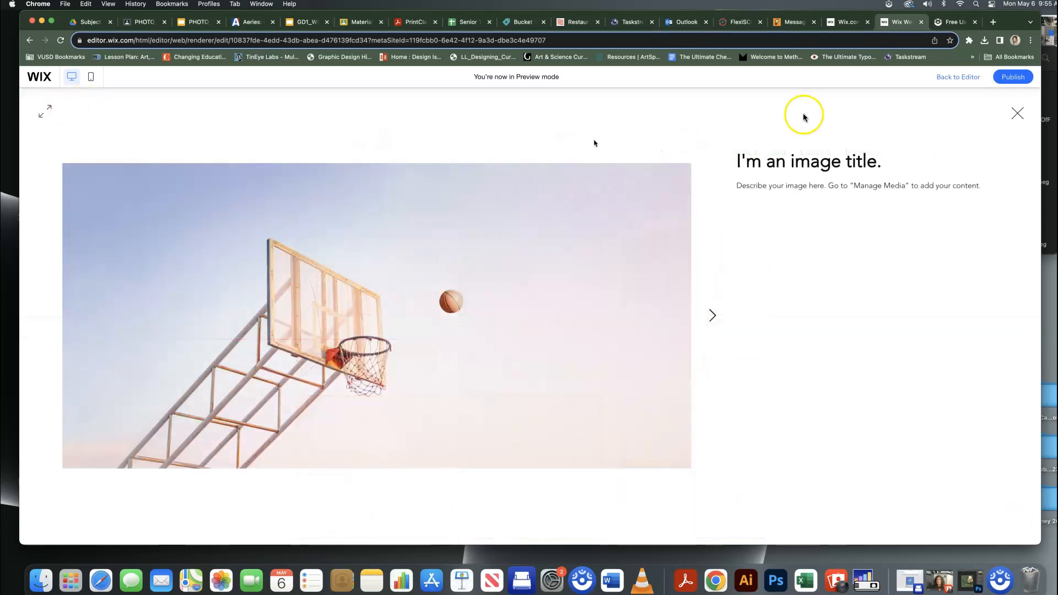
left_click(964, 80)
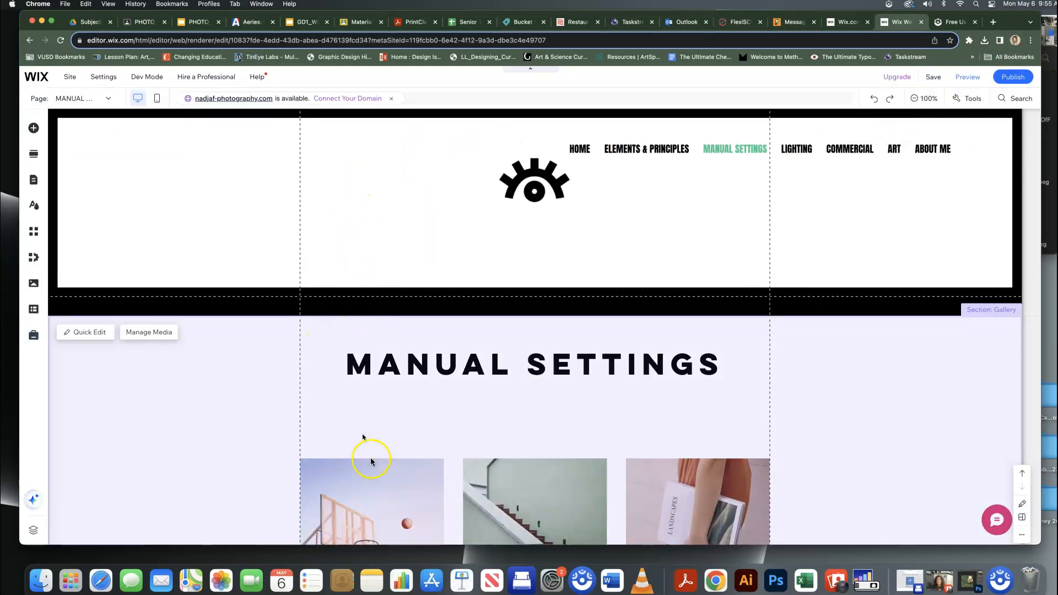
- Open the Manual Settings gallery's media organizer and remove all six placeholder images
left_click(159, 334)
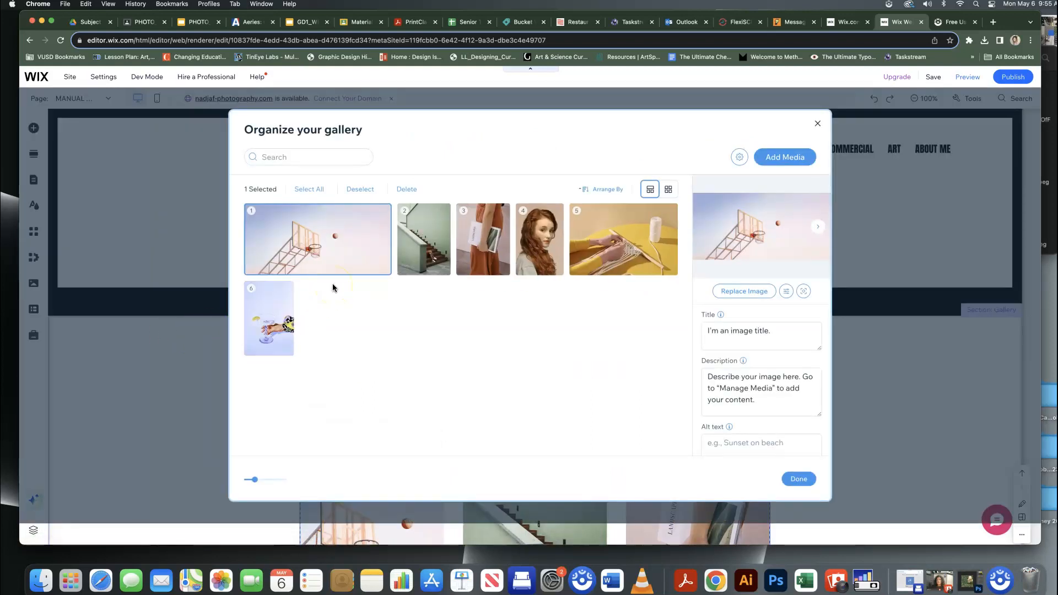
mouse_move(307, 265)
left_click(380, 218)
left_click(342, 238)
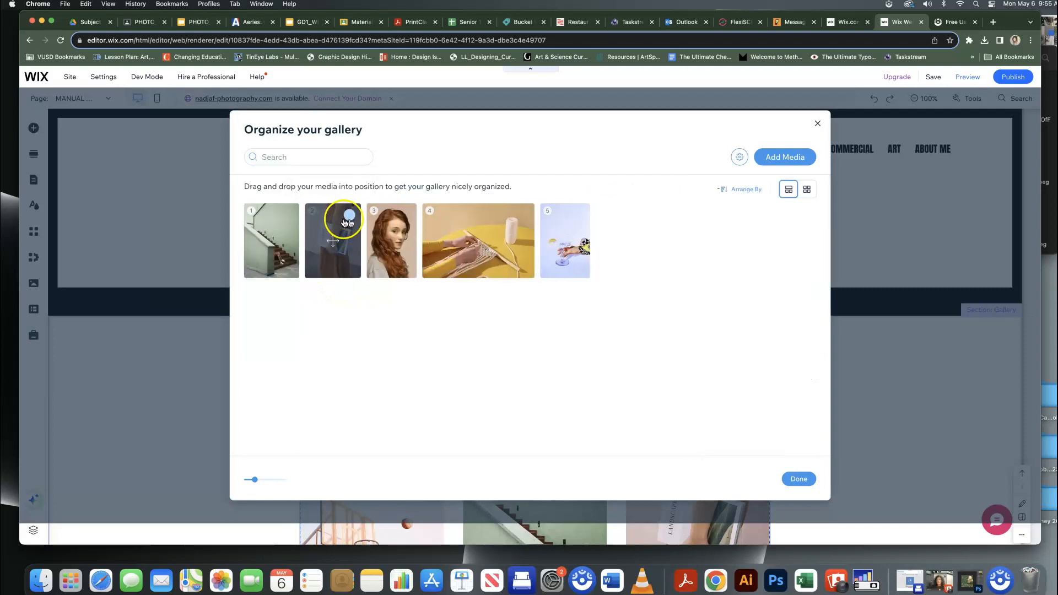
left_click(349, 216)
left_click(312, 243)
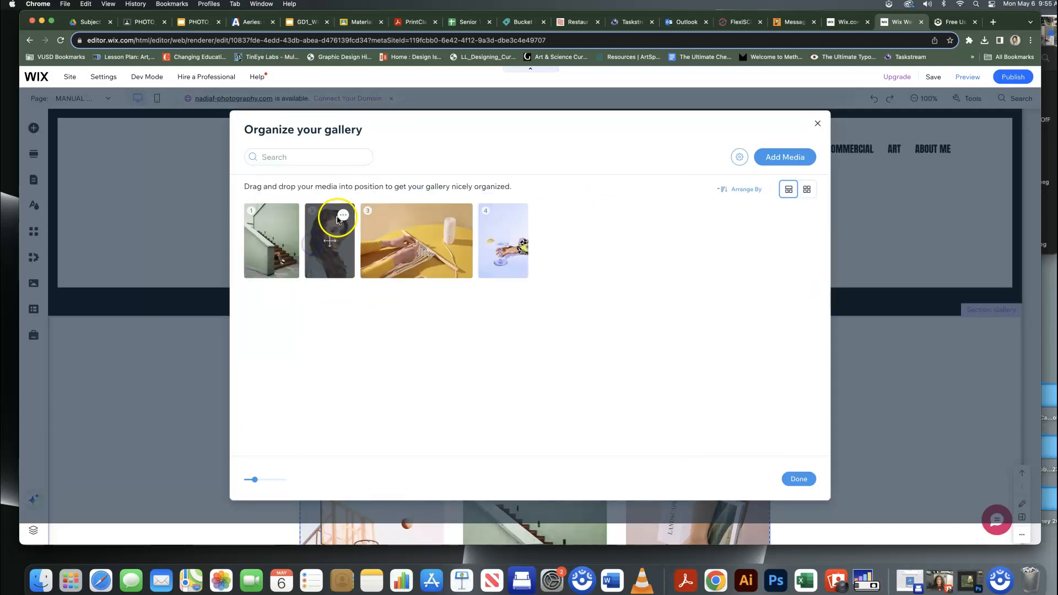
left_click(343, 216)
left_click(300, 243)
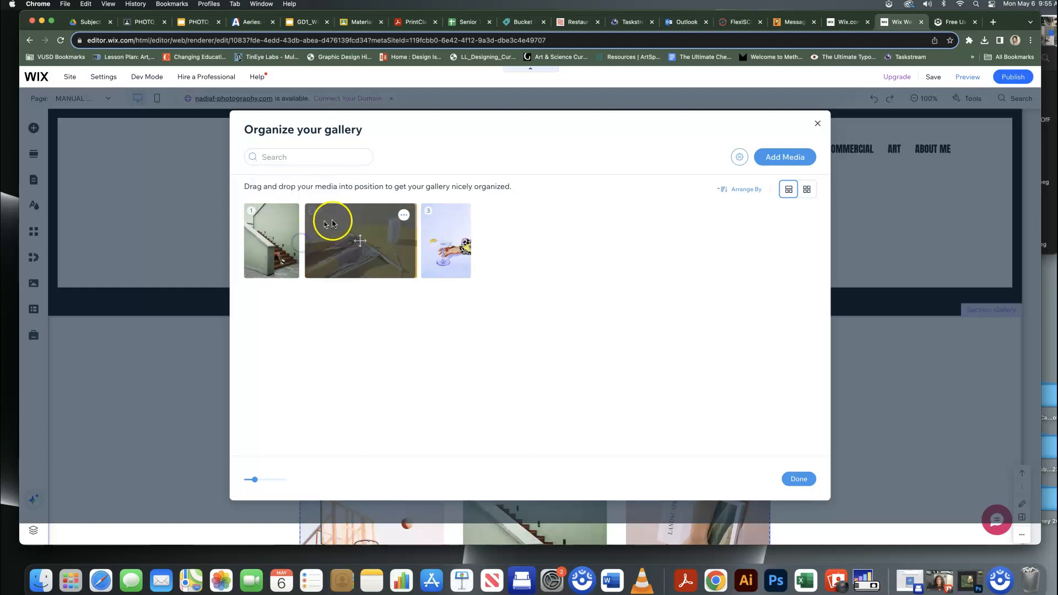
left_click(405, 218)
left_click(368, 239)
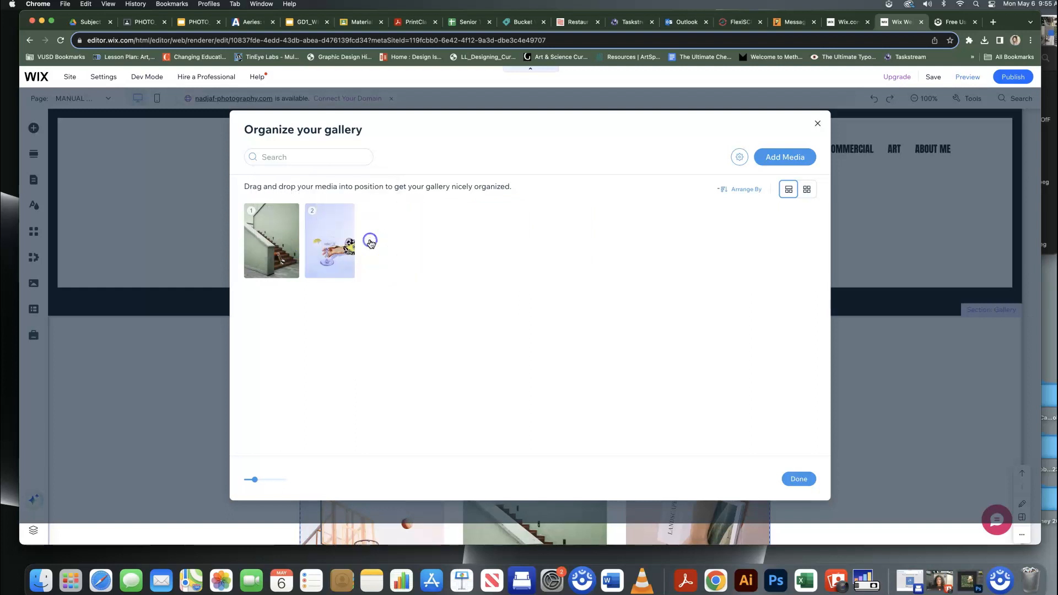
left_click(345, 216)
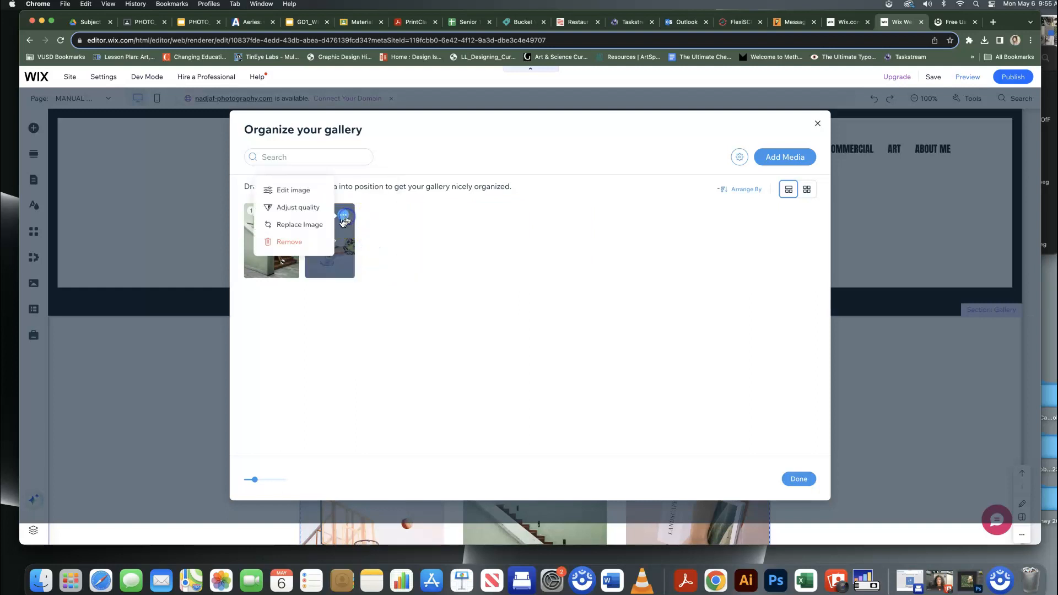
left_click(309, 245)
left_click(288, 215)
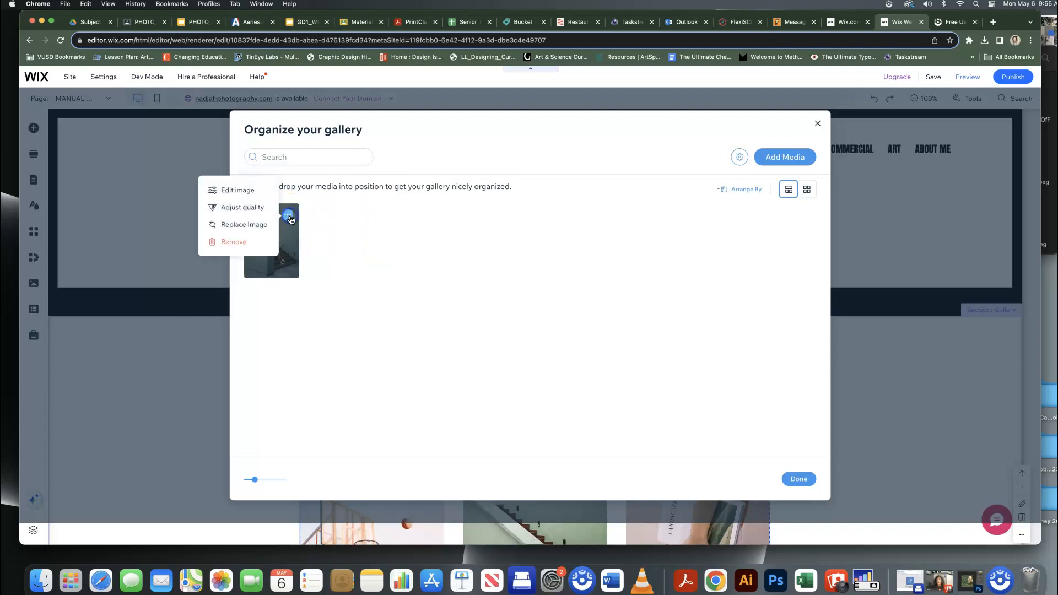
left_click(254, 245)
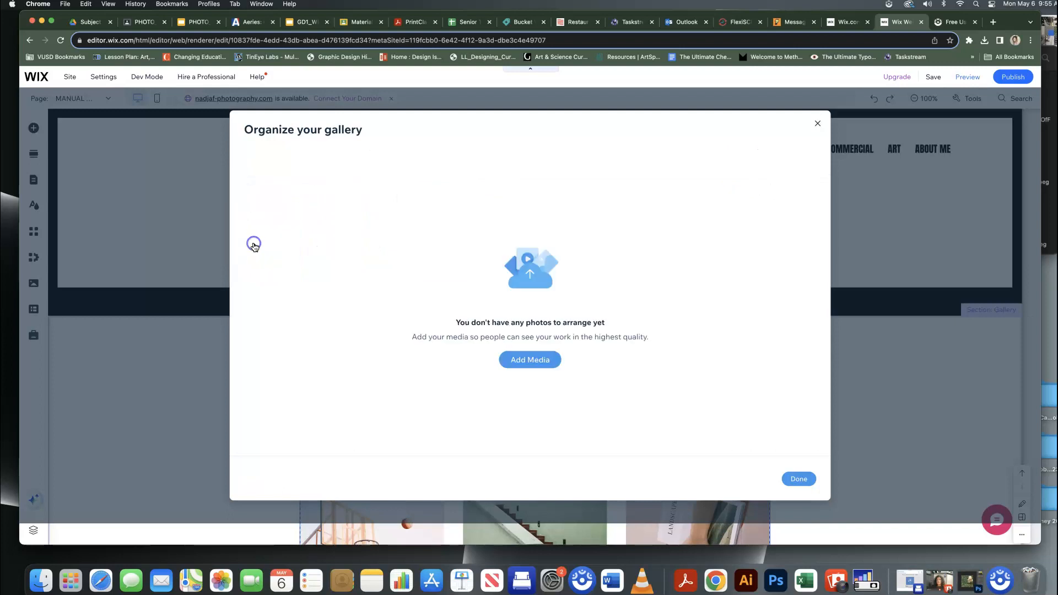
- Open the image picker for adding media to the empty Manual Settings gallery
left_click(537, 361)
left_click(595, 330)
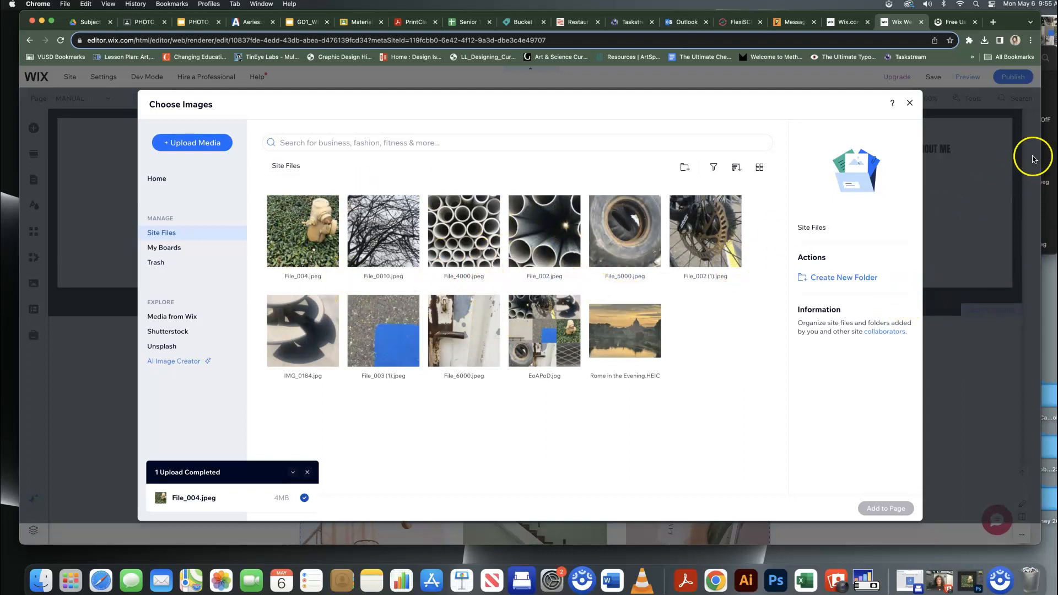
- Try to transfer the DepthOfField photo from the Downloads folder directly into the site files
left_click(1051, 154)
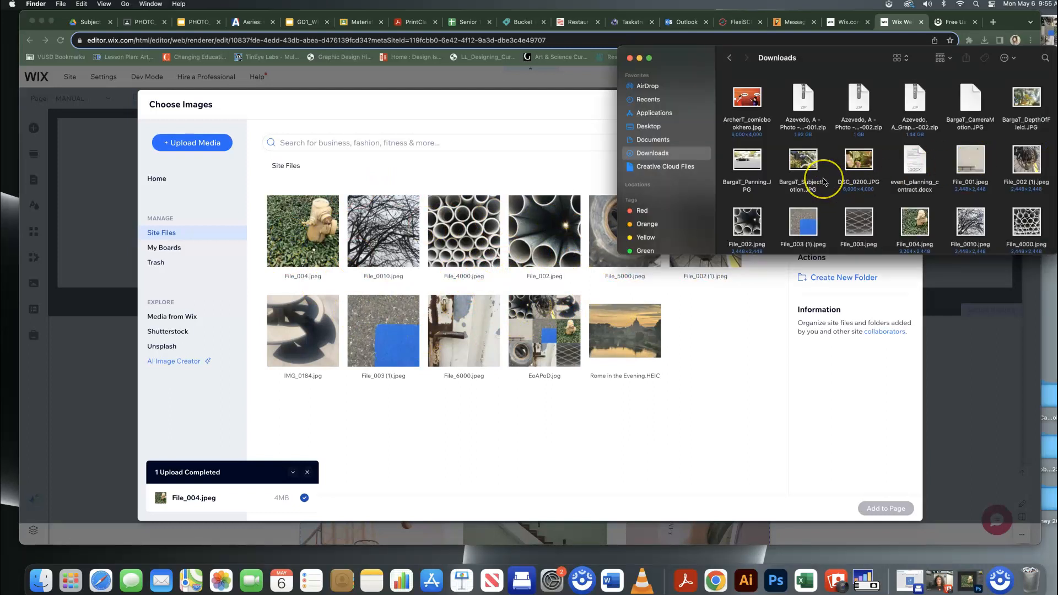
scroll(825, 182, "down", 2)
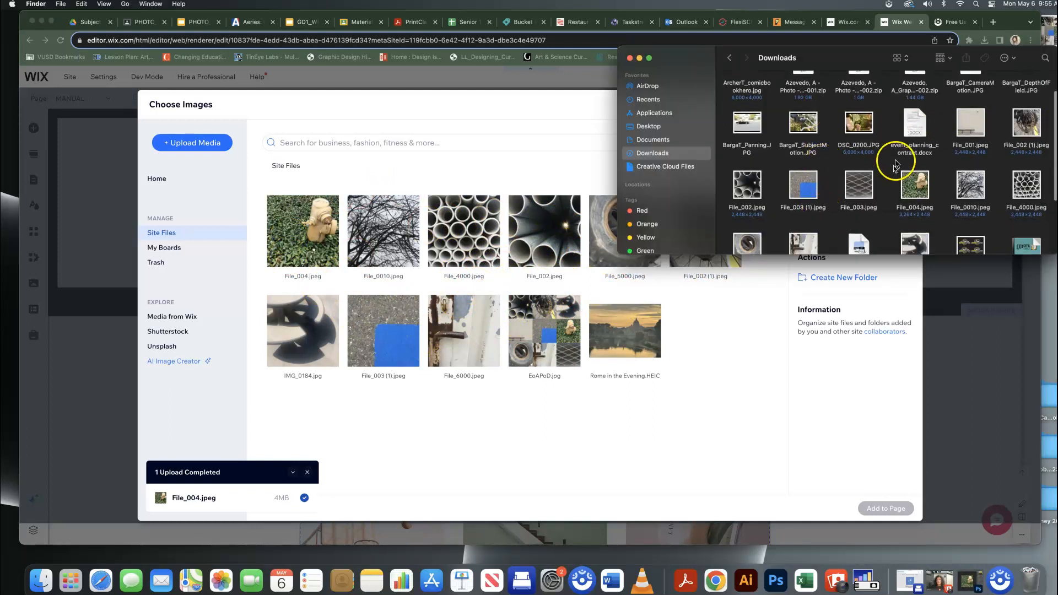
scroll(893, 160, "up", 2)
left_click_drag(1022, 96, 708, 386)
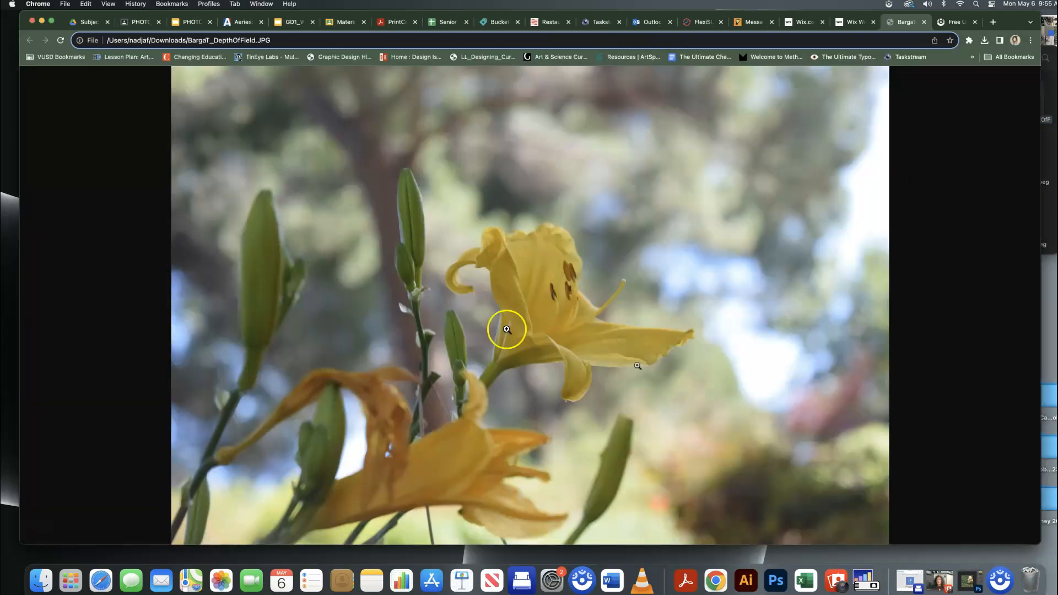
left_click(847, 26)
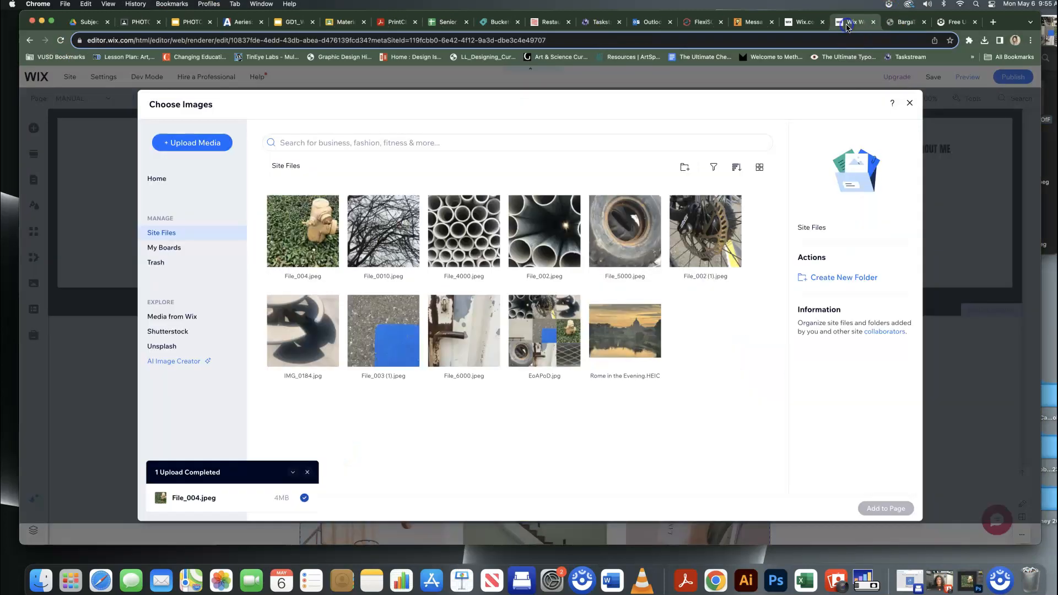
left_click(1049, 145)
left_click(744, 367)
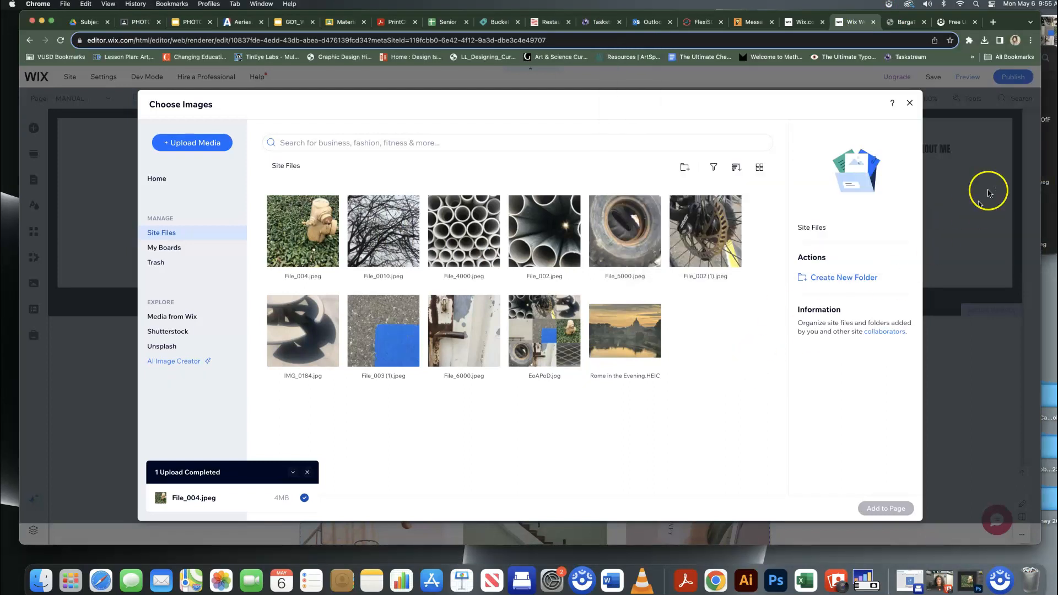
left_click(1050, 139)
left_click_drag(1022, 97, 549, 401)
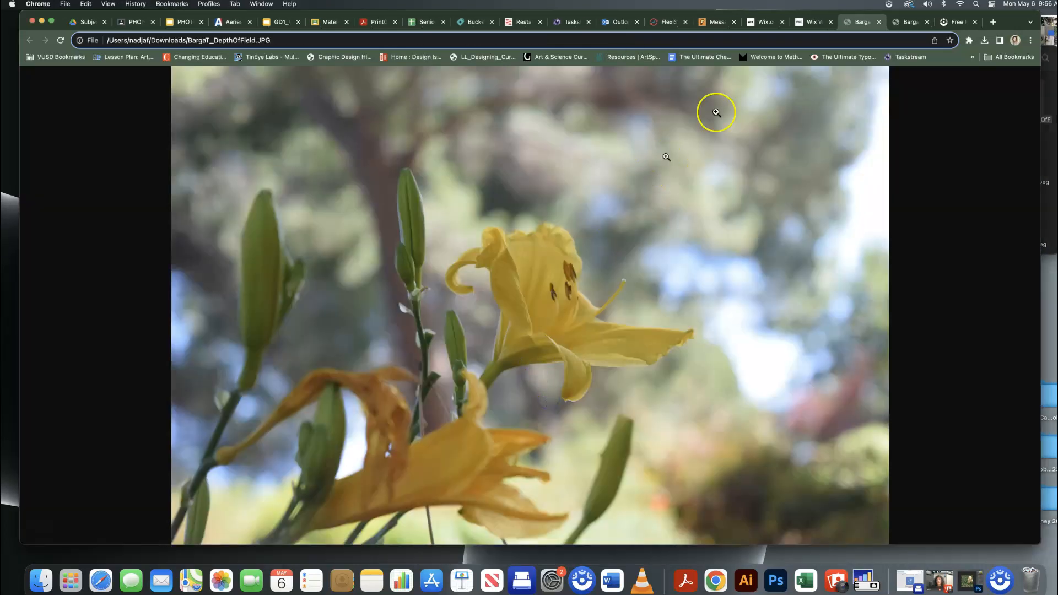
left_click(879, 22)
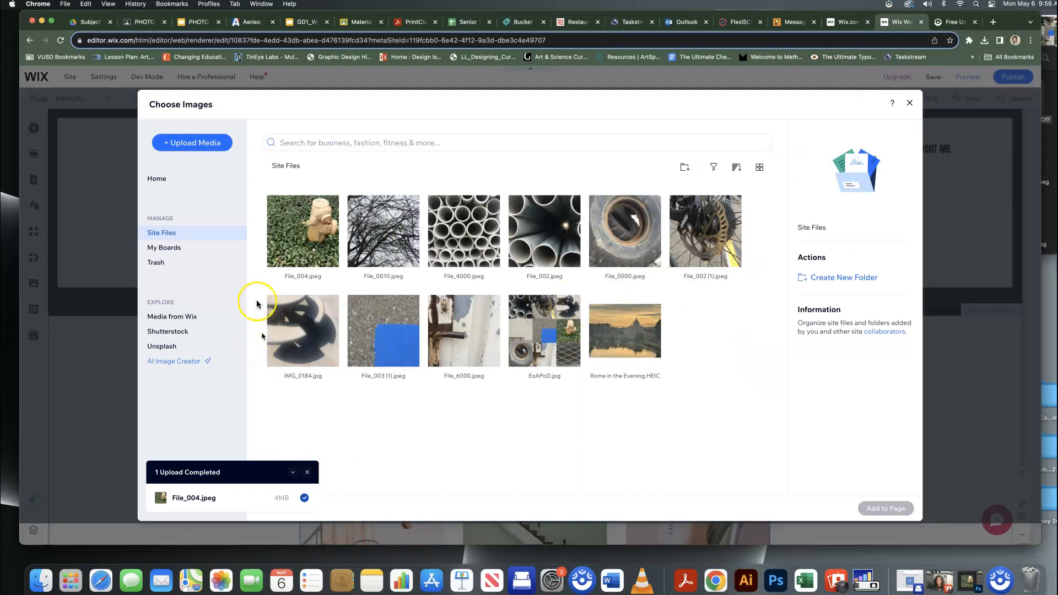
- Open the media upload dialog and try to drop in the DepthOfField photo from Downloads, with the browser window narrowed to expose the folder
left_click(213, 143)
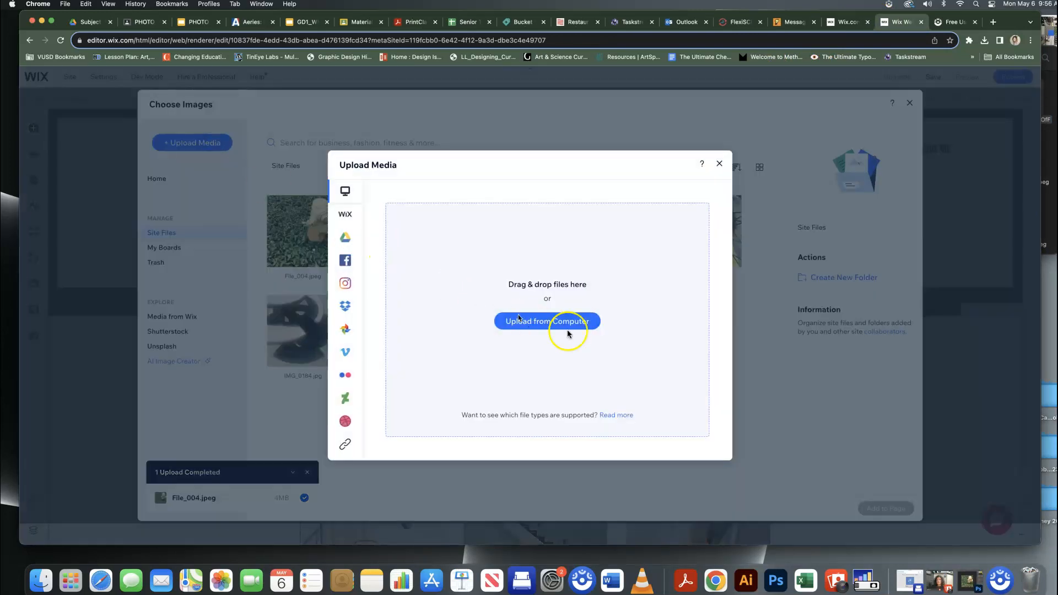
left_click(1052, 153)
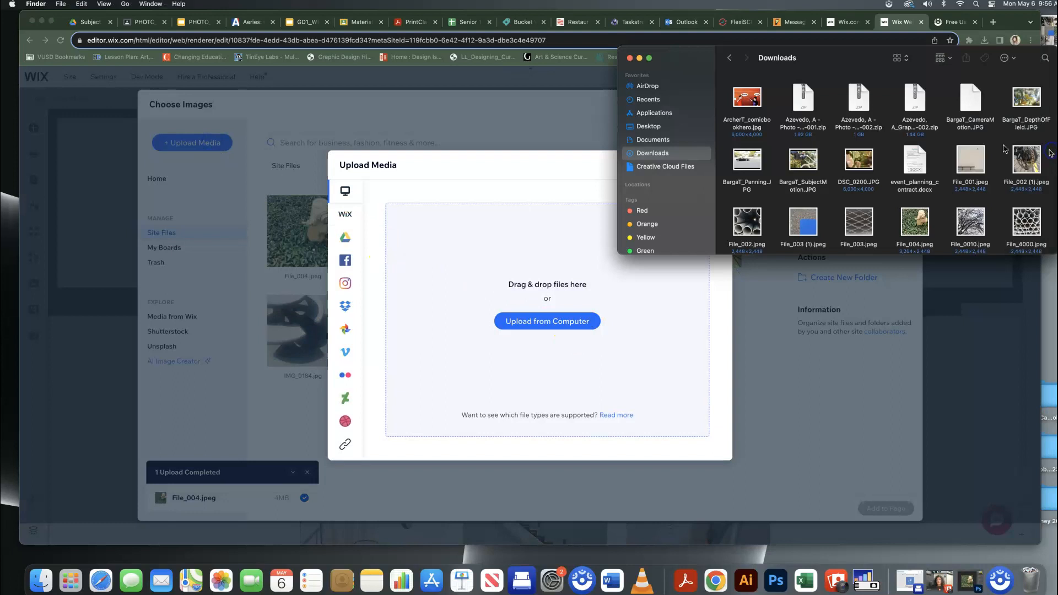
left_click_drag(1026, 99, 539, 309)
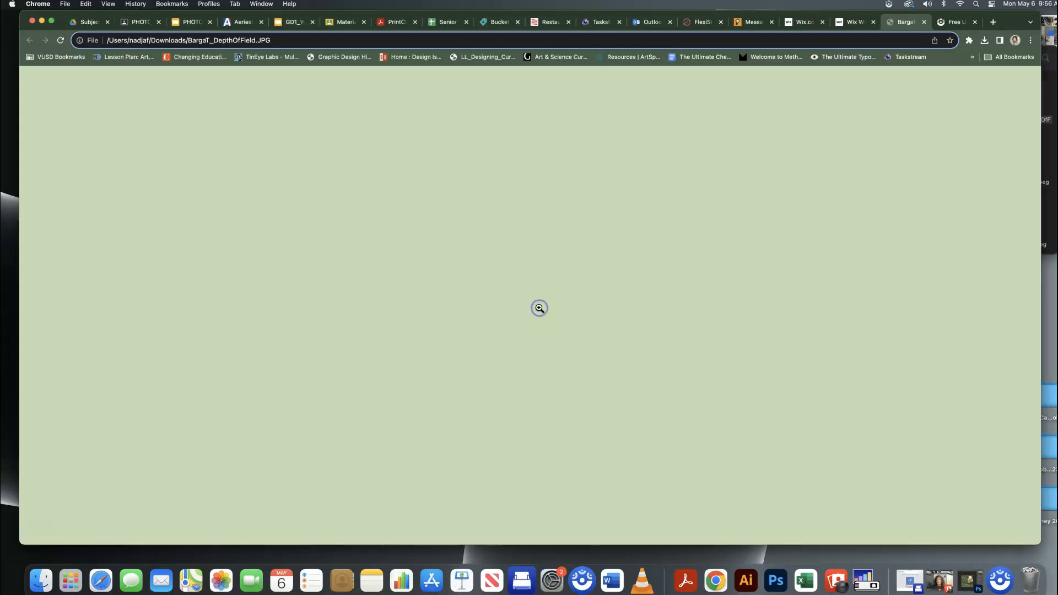
left_click(925, 22)
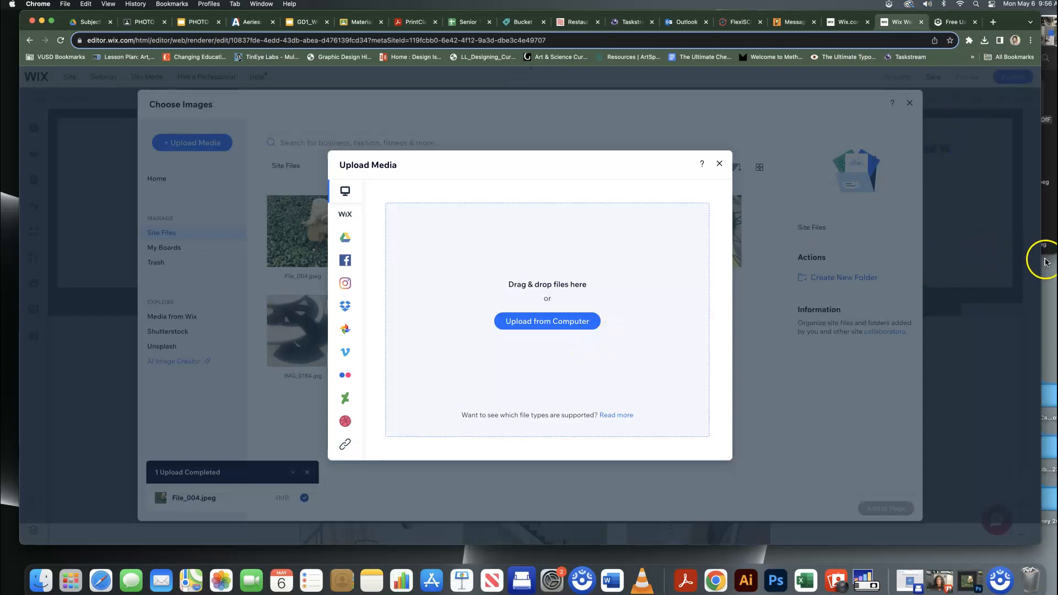
left_click_drag(1040, 260, 861, 260)
left_click_drag(1016, 118, 468, 319)
left_click(753, 22)
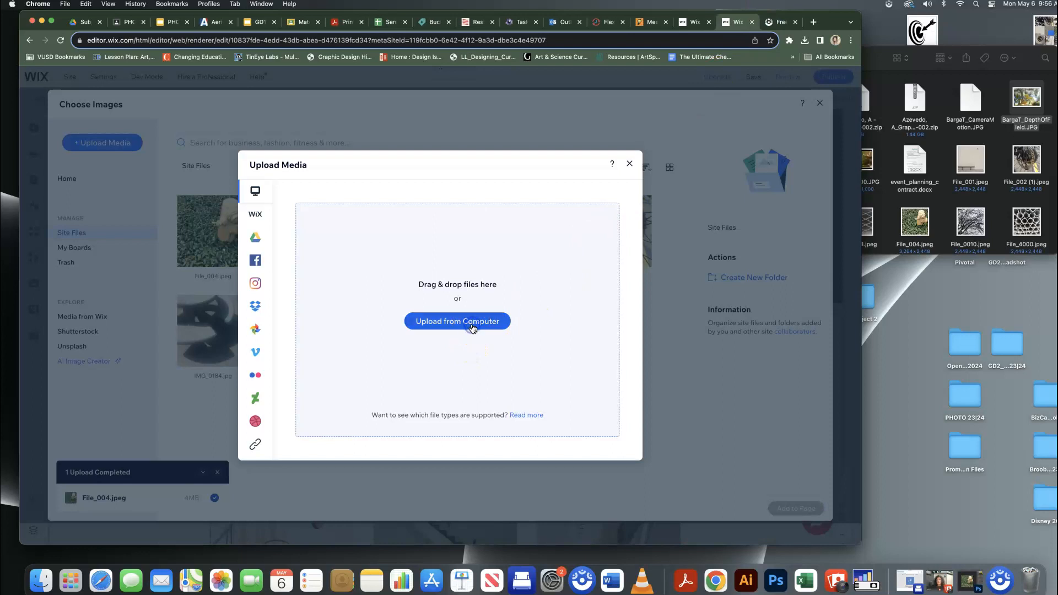
- Upload the CameraMotion, DepthOfField, Panning and SubjectMotion photos from the computer's Downloads folder and dismiss the upload list
left_click(471, 322)
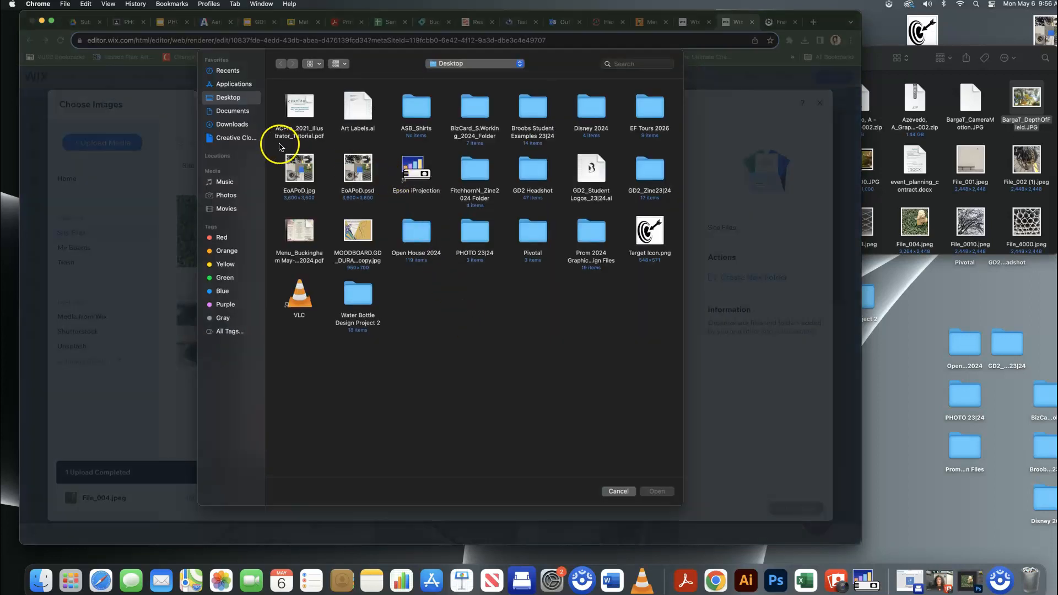
left_click(231, 125)
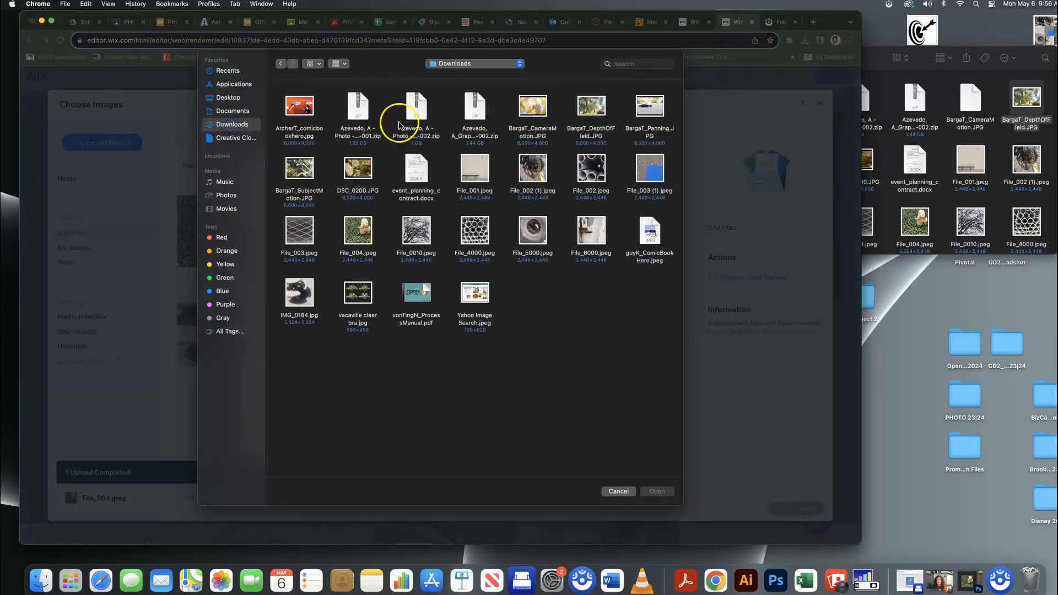
left_click(539, 112)
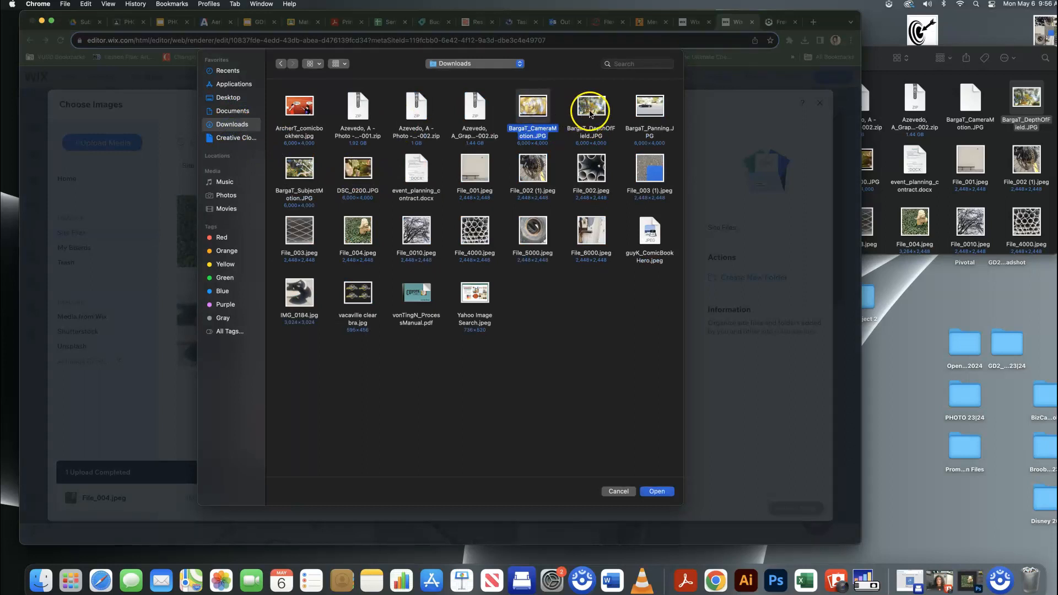
left_click(591, 112, "super")
left_click(653, 108, "super")
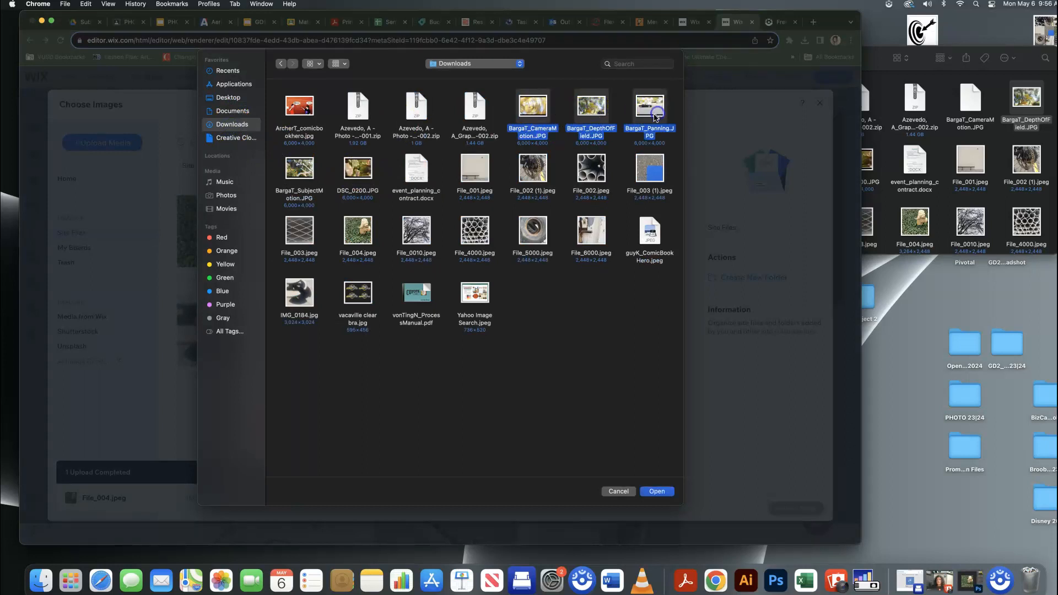
left_click(300, 168, "super")
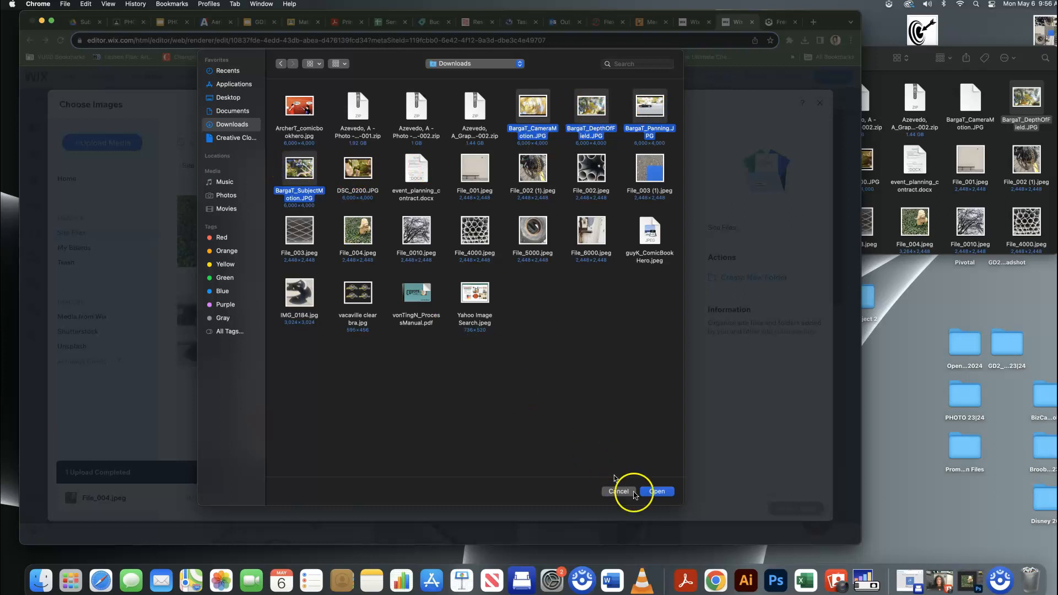
left_click(656, 492)
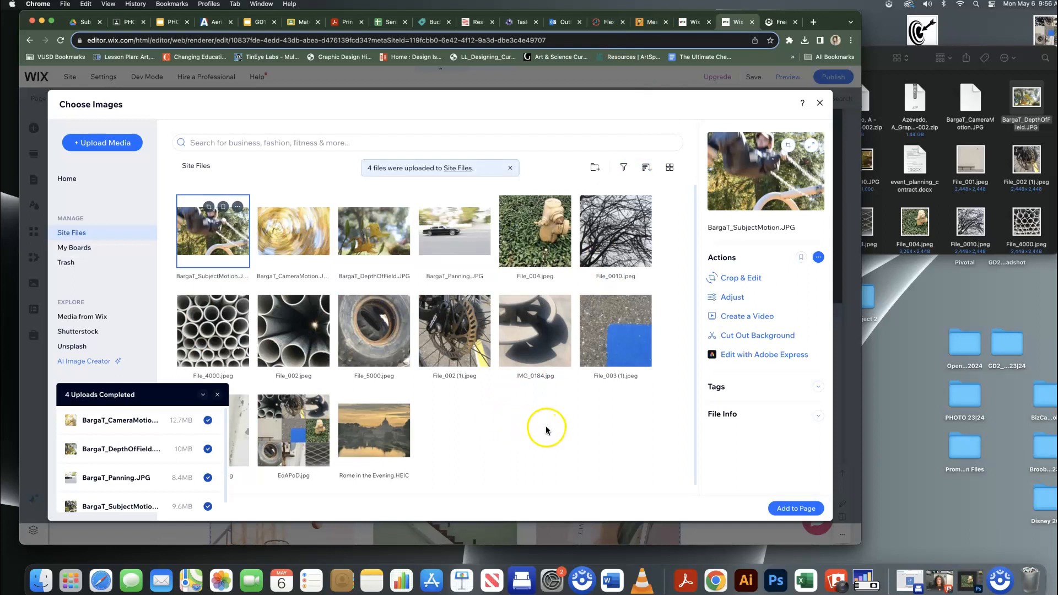
left_click(219, 395)
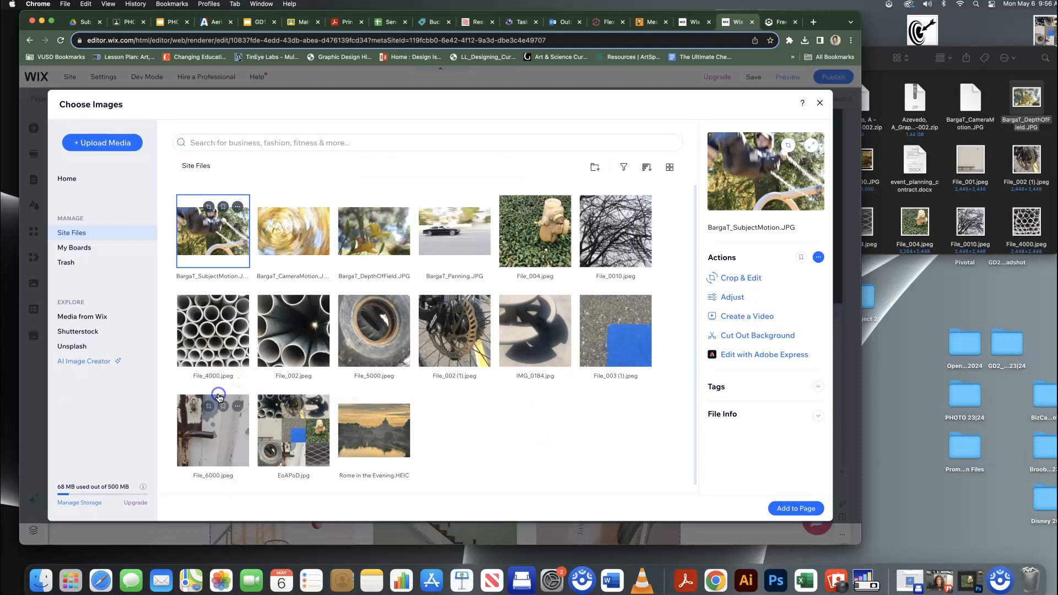
- Add the SubjectMotion, CameraMotion, DepthOfField and Panning photos to the gallery and finish organizing it
left_click(239, 250)
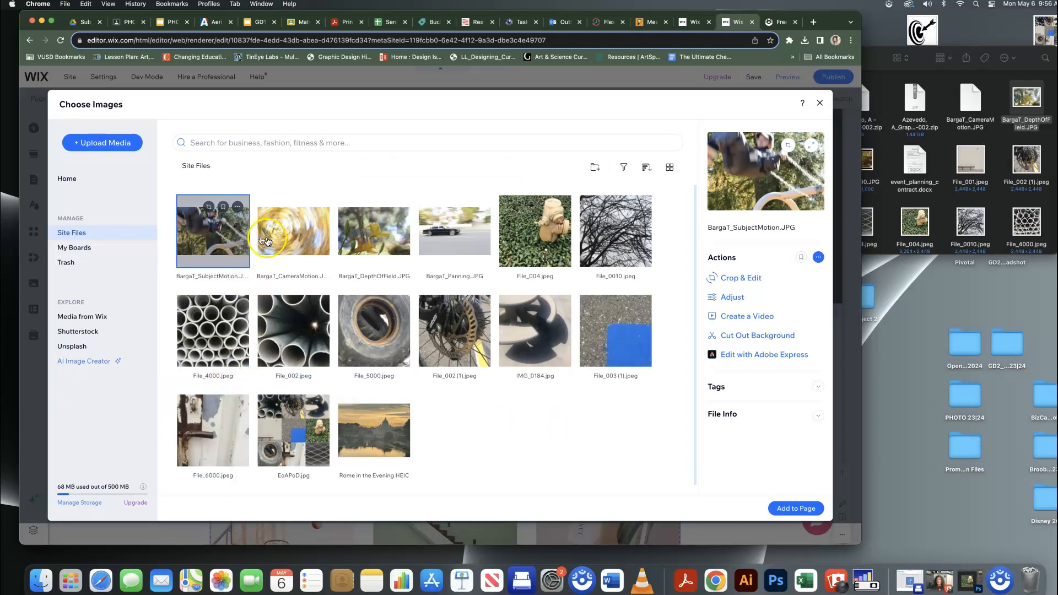
left_click(266, 241, "super")
left_click(373, 249, "super")
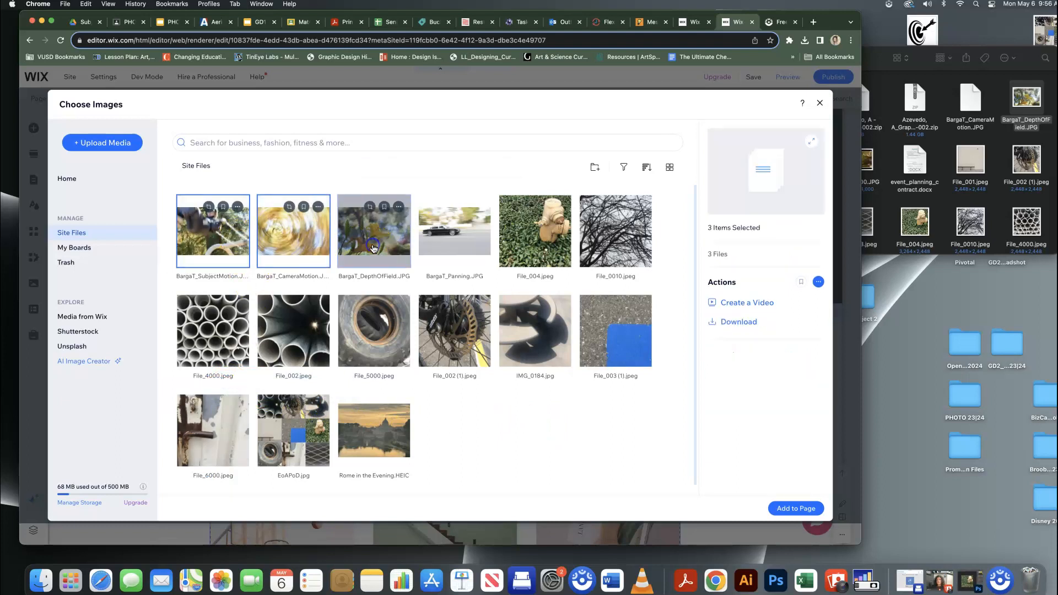
left_click(446, 243, "super")
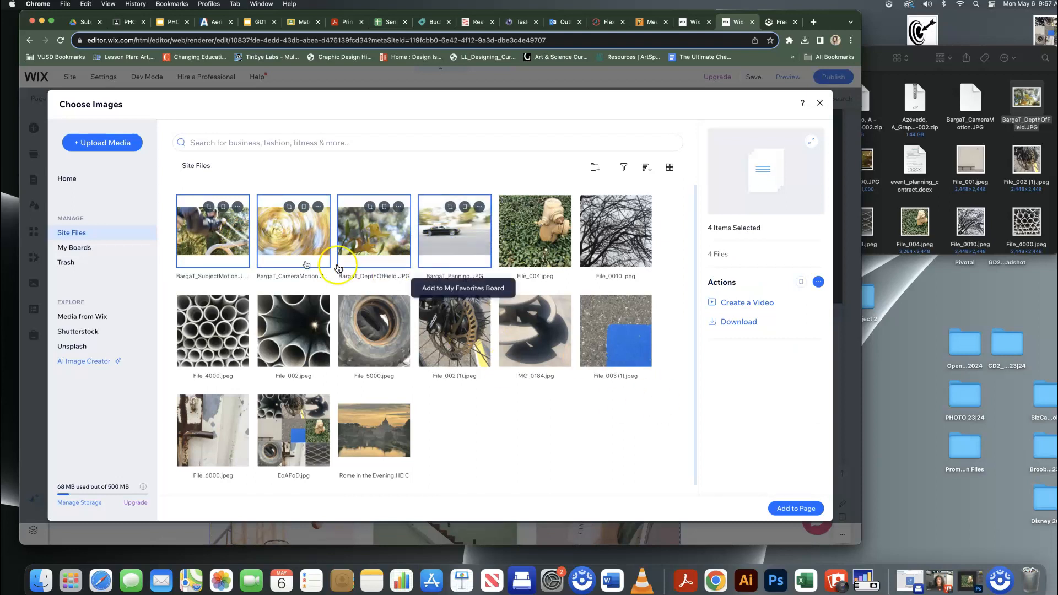
left_click(797, 509)
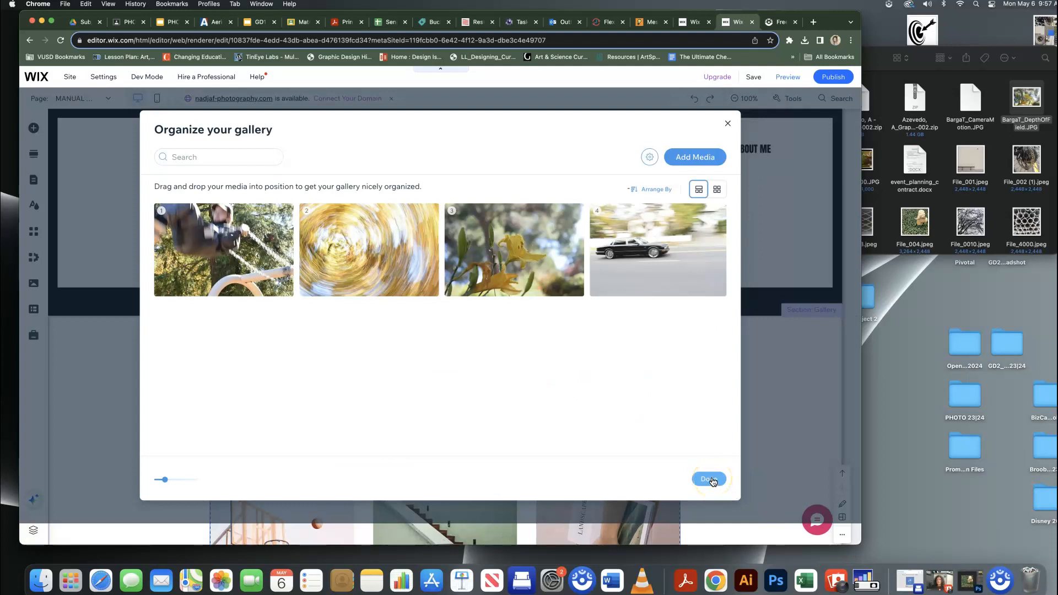
left_click(711, 480)
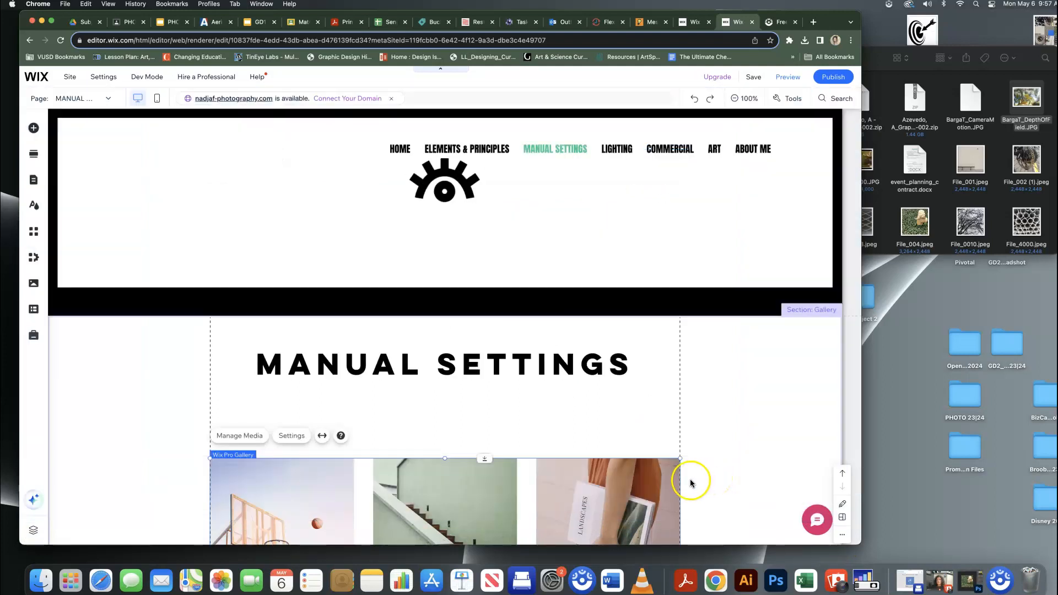
- Examine the updated gallery's layout on the Manual Settings page and look into the Wix Pro Gallery settings
scroll(657, 477, "down", 2)
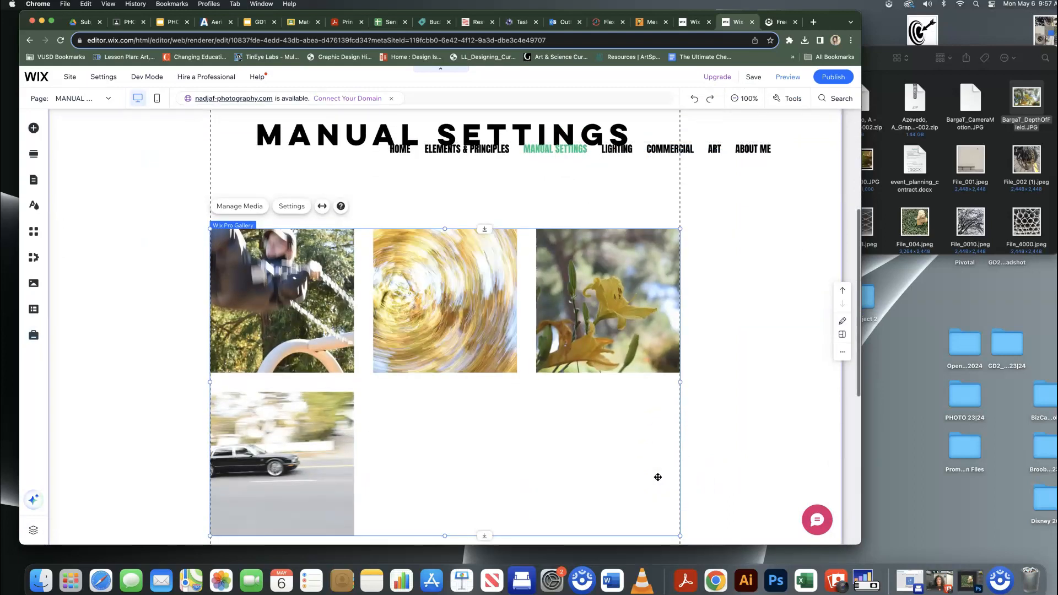
scroll(658, 477, "up", 2)
scroll(658, 477, "down", 2)
scroll(658, 477, "down", 2)
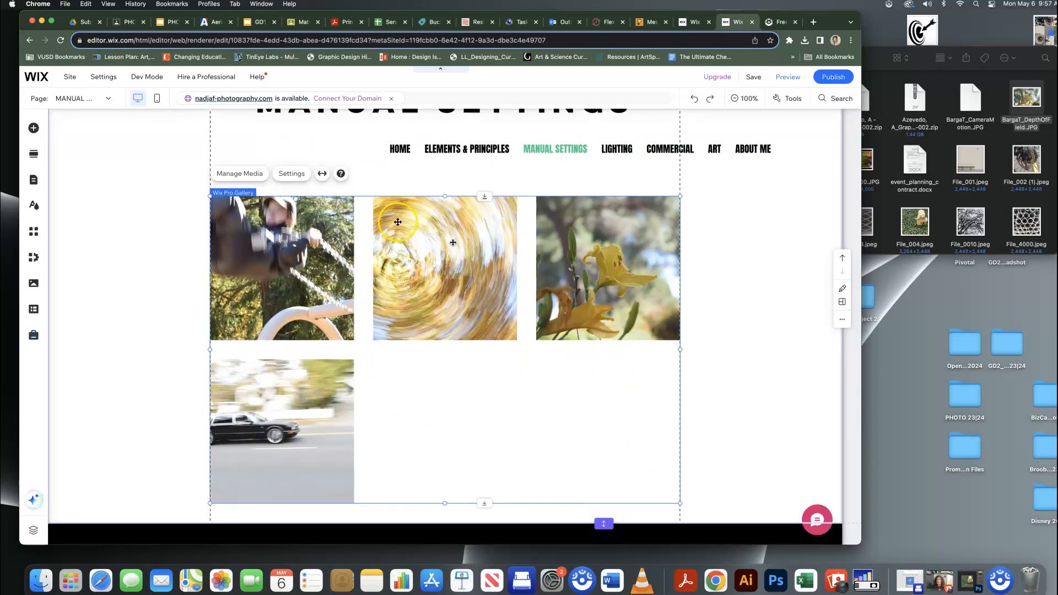
left_click(293, 175)
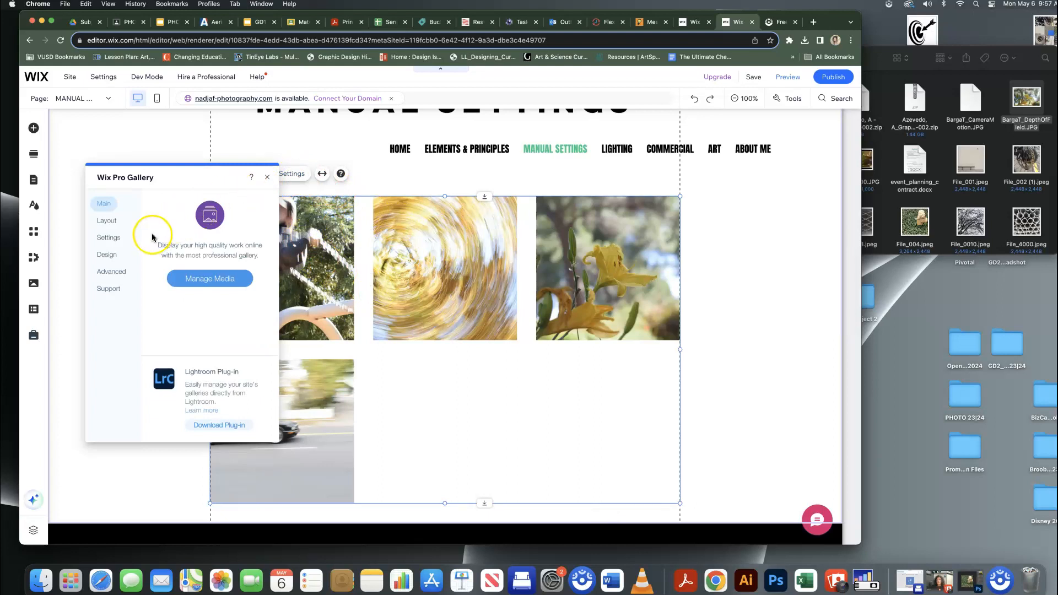
left_click(267, 180)
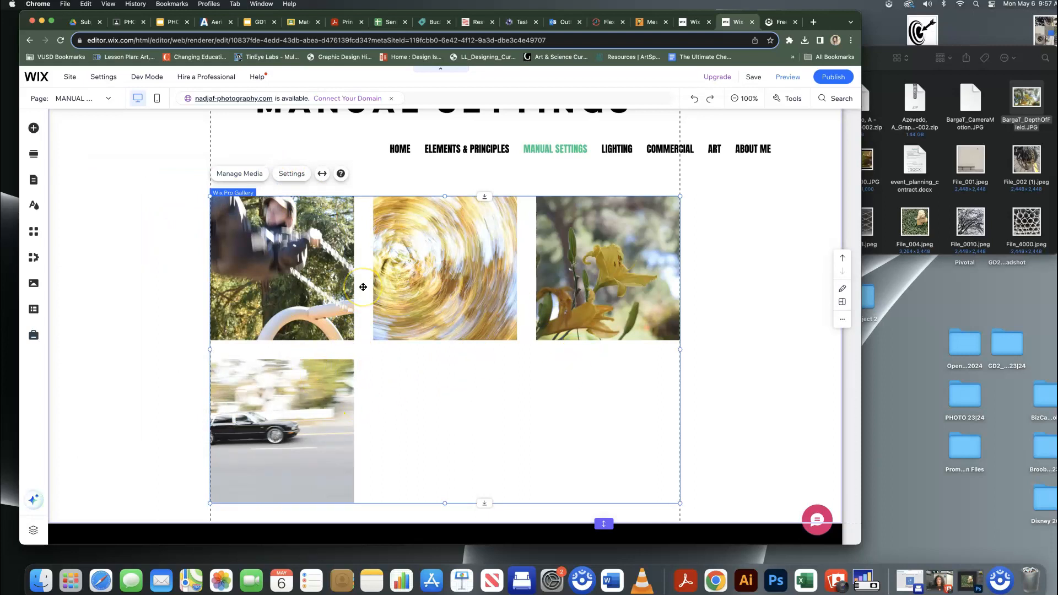
scroll(363, 287, "up", 3)
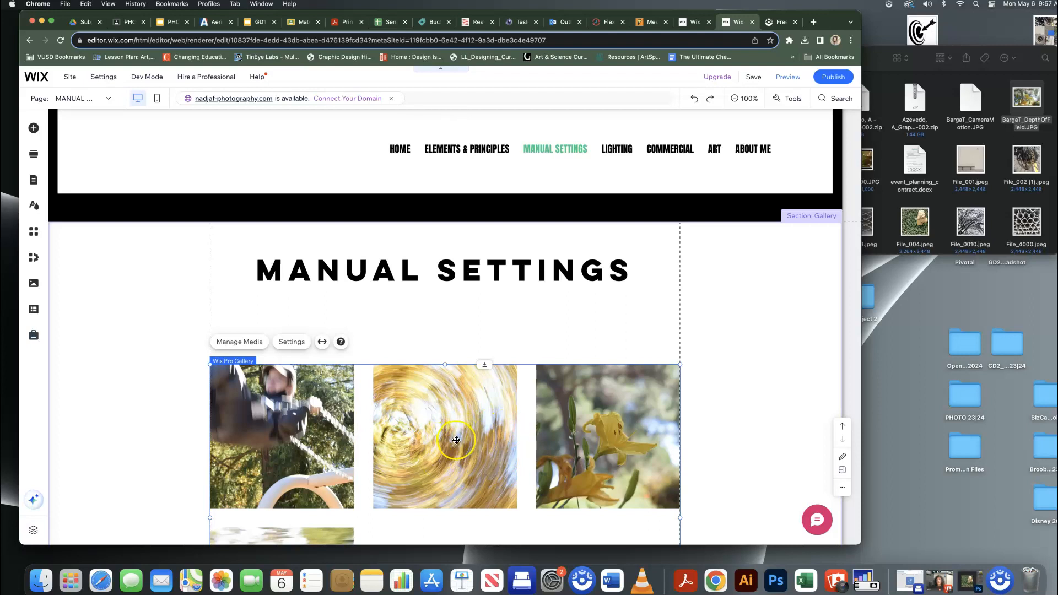
scroll(456, 440, "down", 1)
scroll(459, 427, "down", 3)
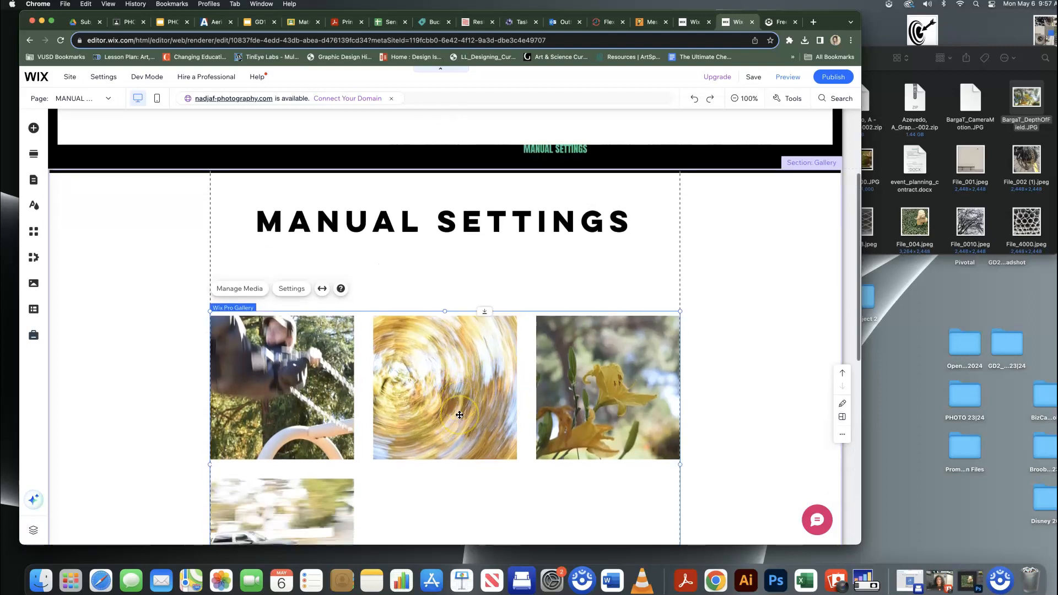
scroll(459, 414, "up", 3)
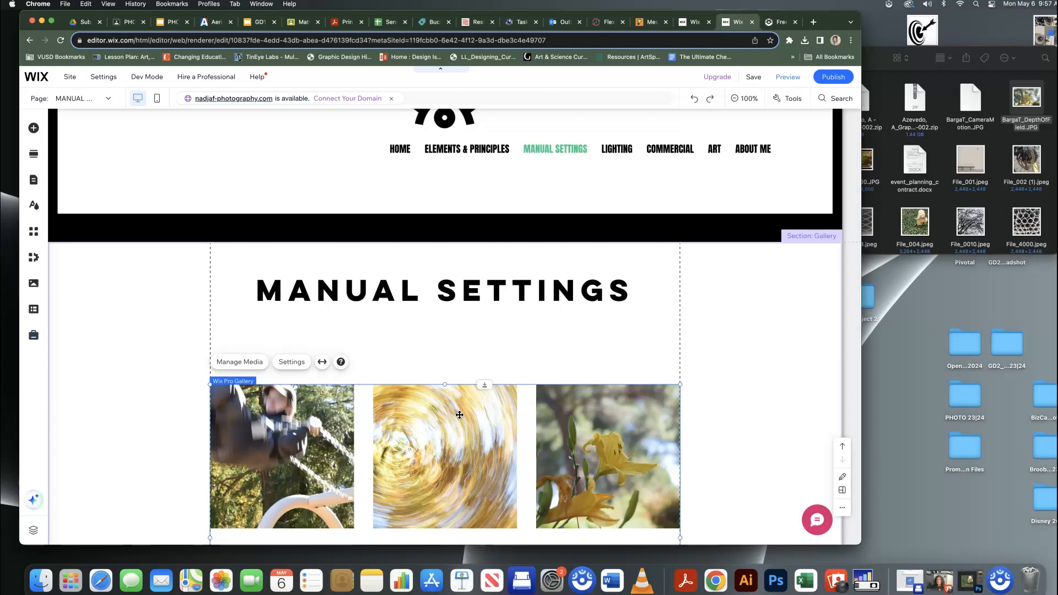
scroll(459, 414, "down", 2)
scroll(460, 414, "up", 1)
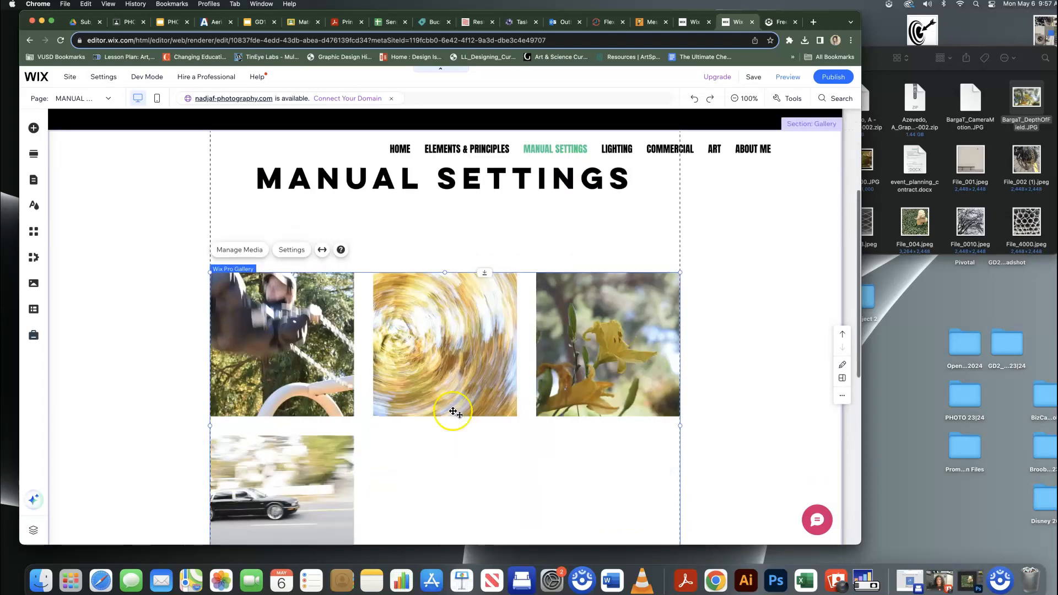
- Add a Heading 5 text element and place it directly beneath the swing photo in the gallery
left_click(34, 130)
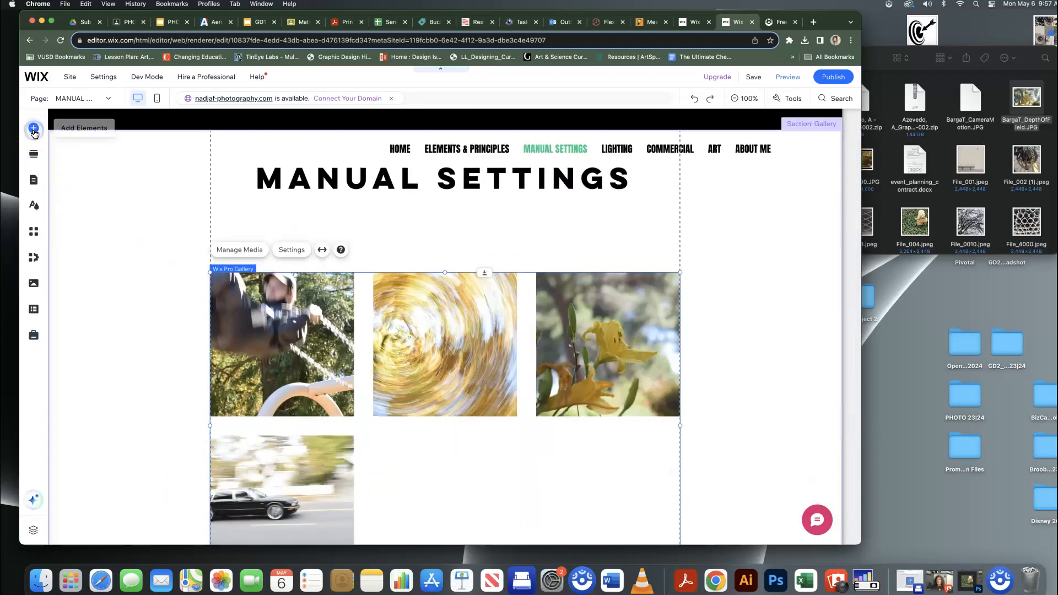
left_click_drag(247, 318, 418, 293)
left_click_drag(374, 328, 254, 394)
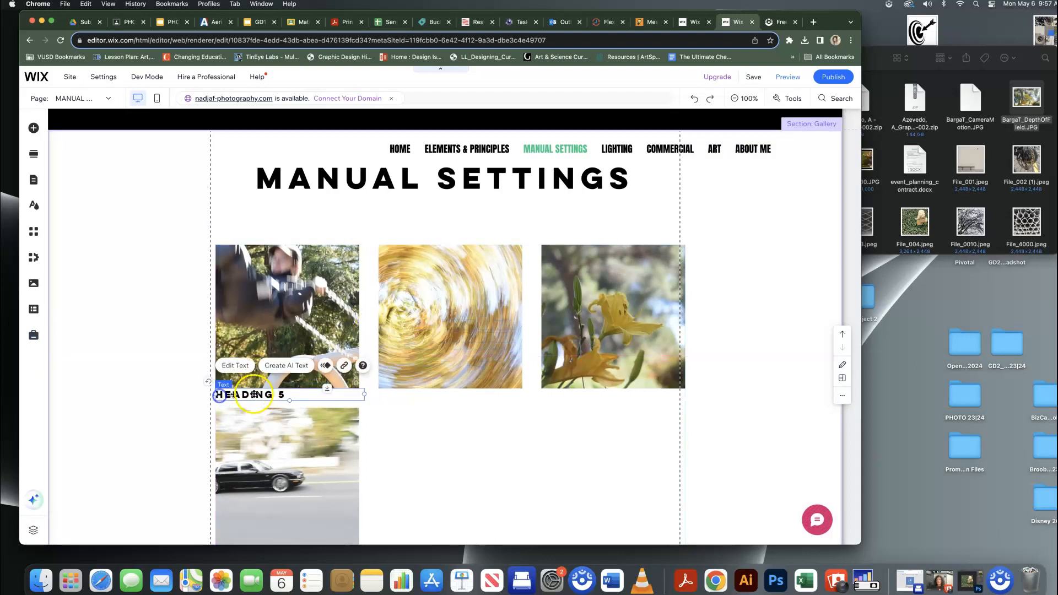
- Center the heading beneath the swing photo and replace its text with "STOP MOTION"
left_click(235, 366)
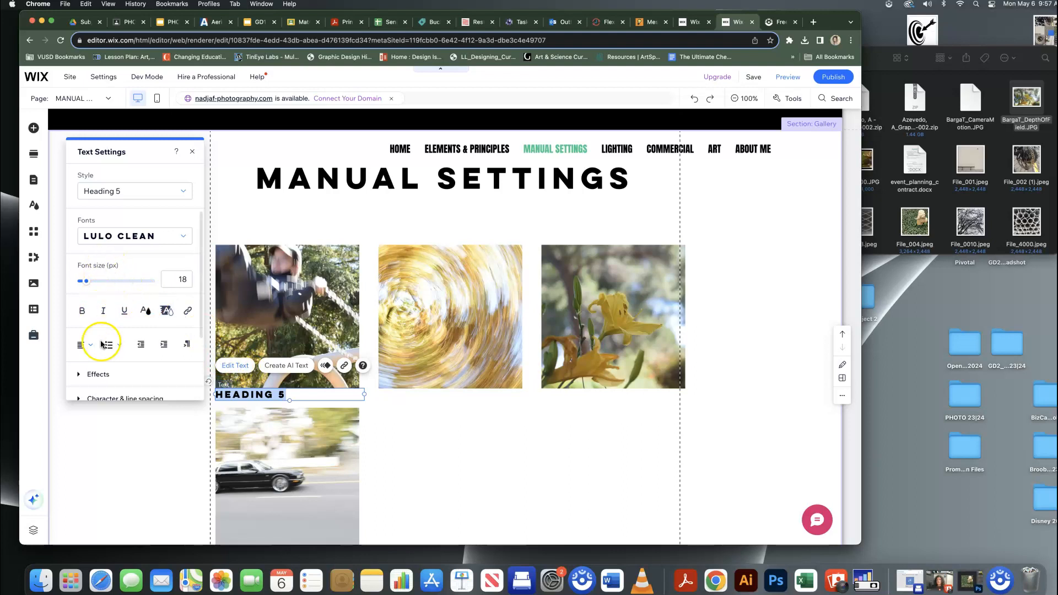
left_click(83, 345)
left_click(89, 362)
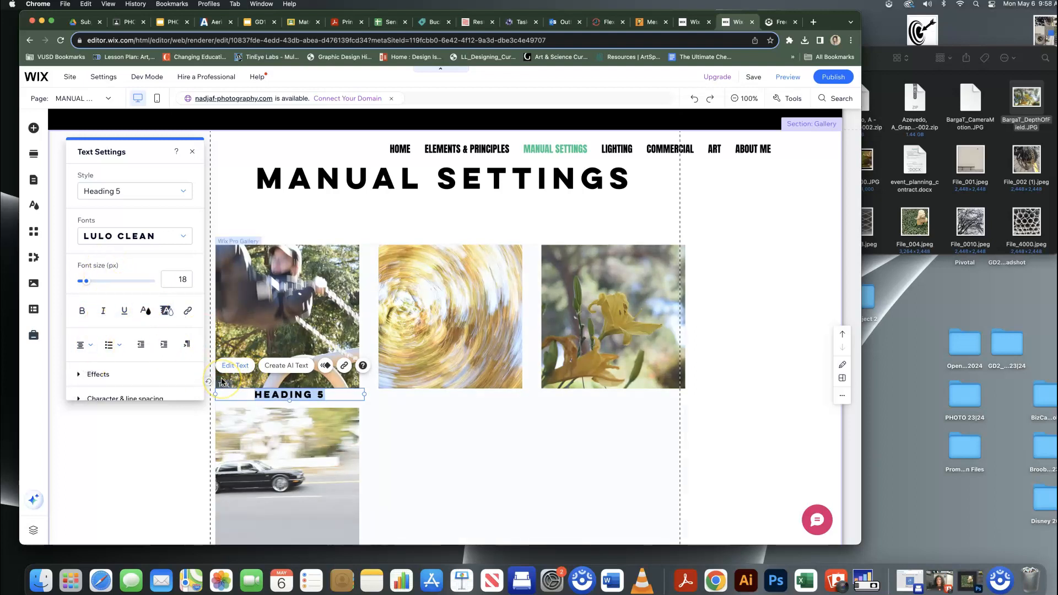
type("STOP MOTION")
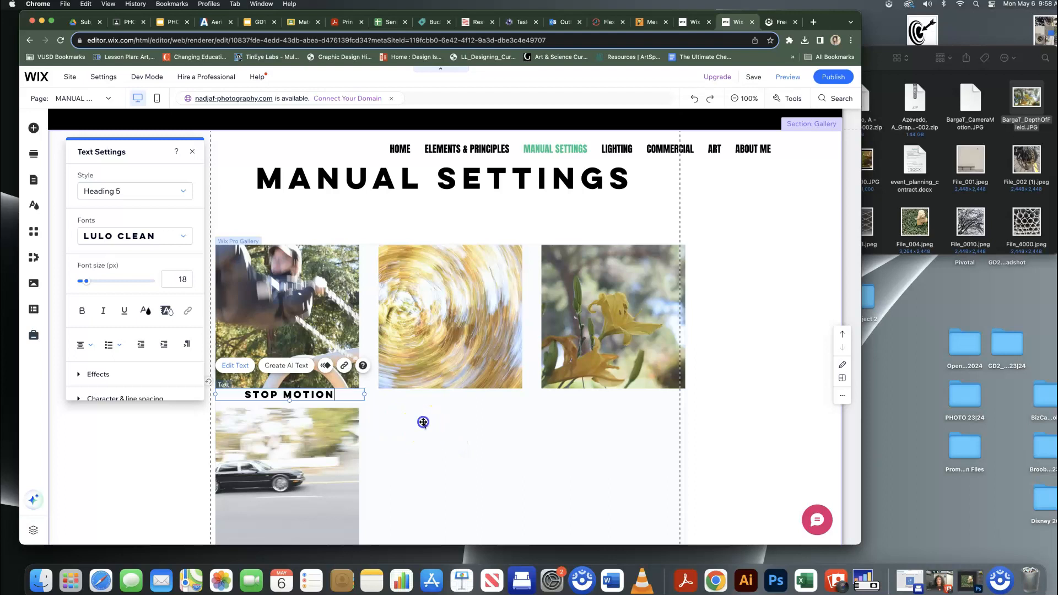
left_click(423, 422)
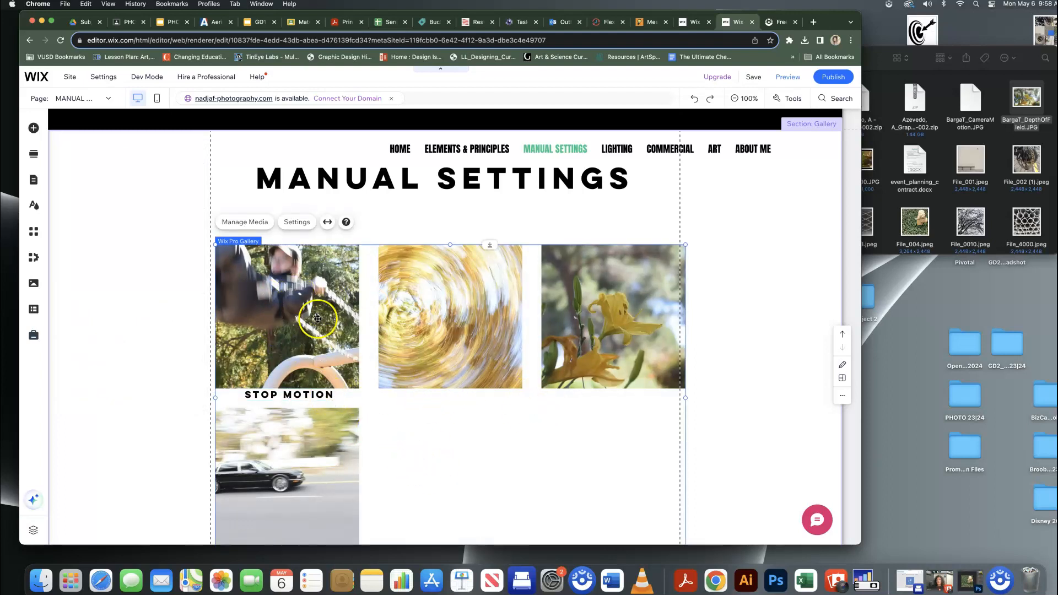
- Preview the Manual Settings page, view the swing photo enlarged and close the enlarged view
left_click(792, 76)
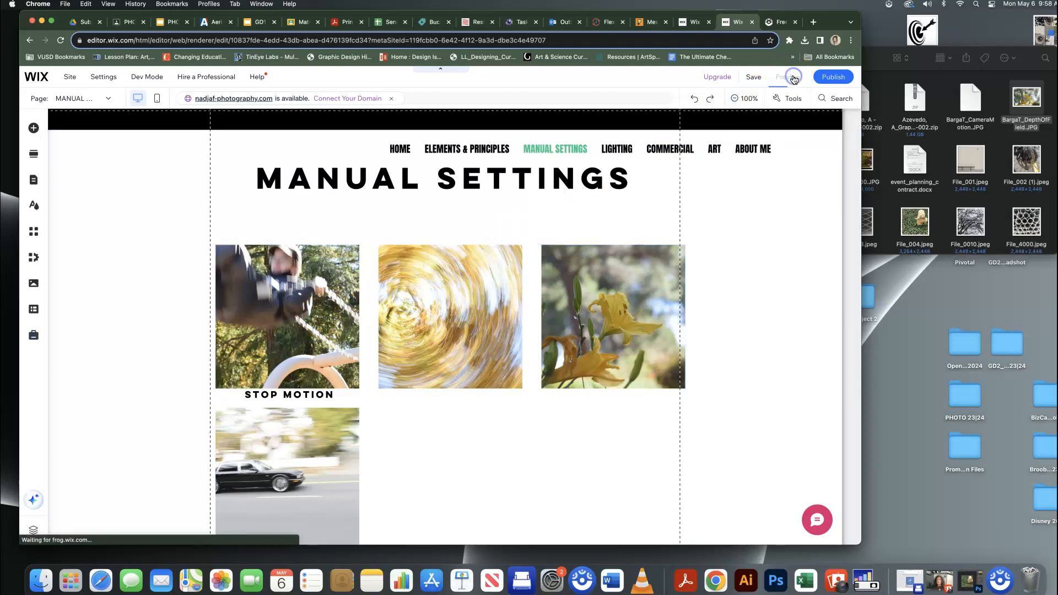
left_click(296, 338)
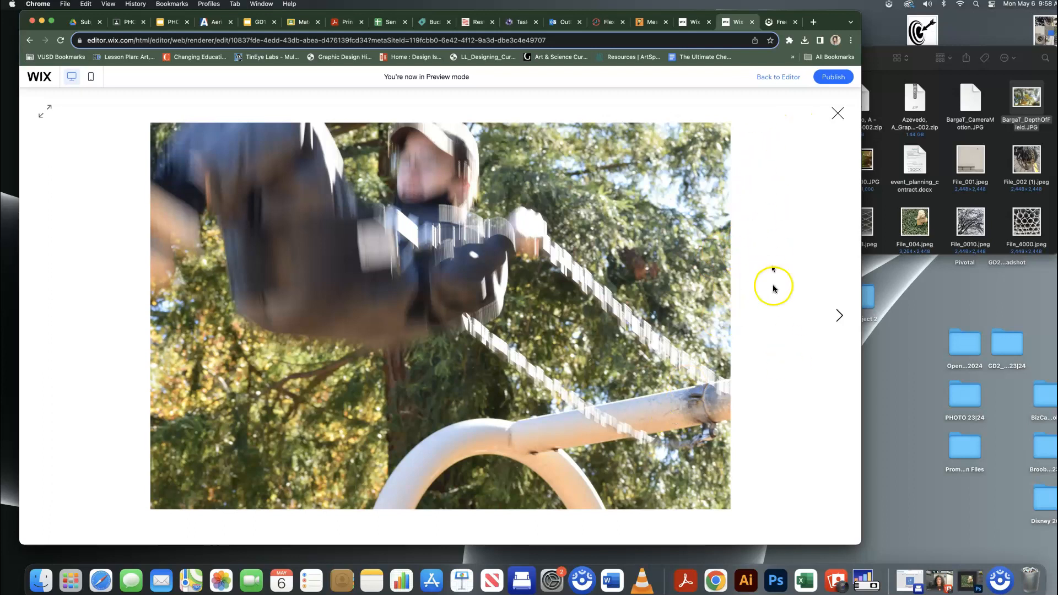
left_click(838, 117)
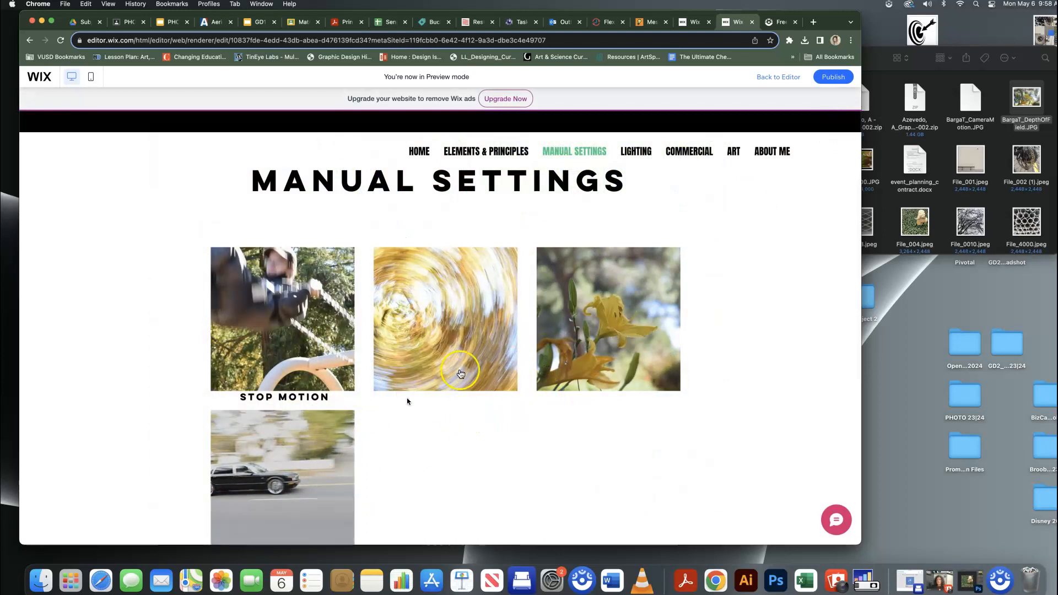
- Examine the Elements & Principles page in the preview, checking its photo grid, text labels and the gallery below them
left_click(474, 156)
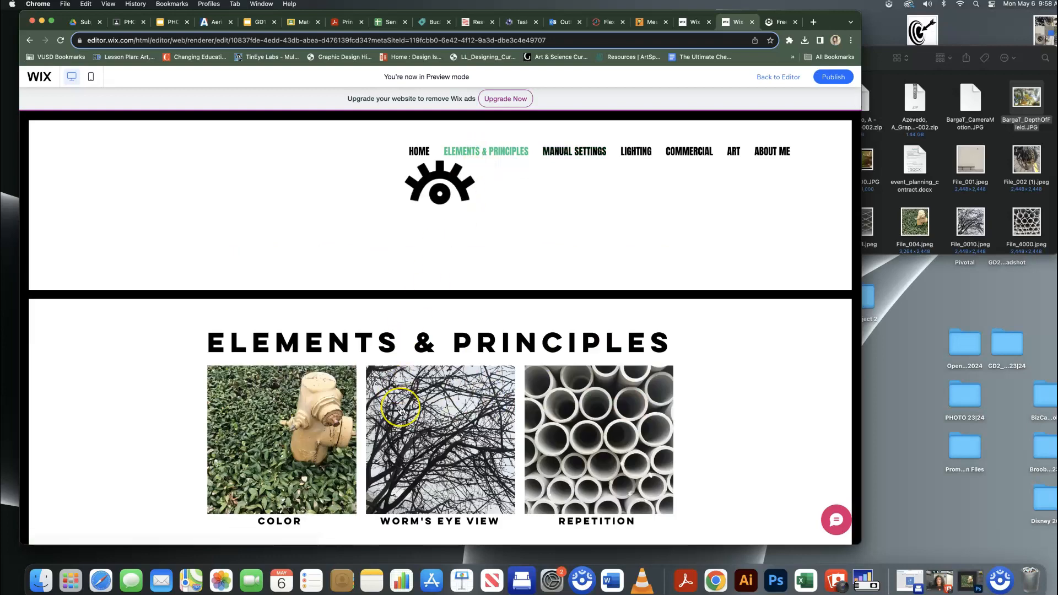
scroll(400, 410, "down", 3)
scroll(400, 411, "down", 10)
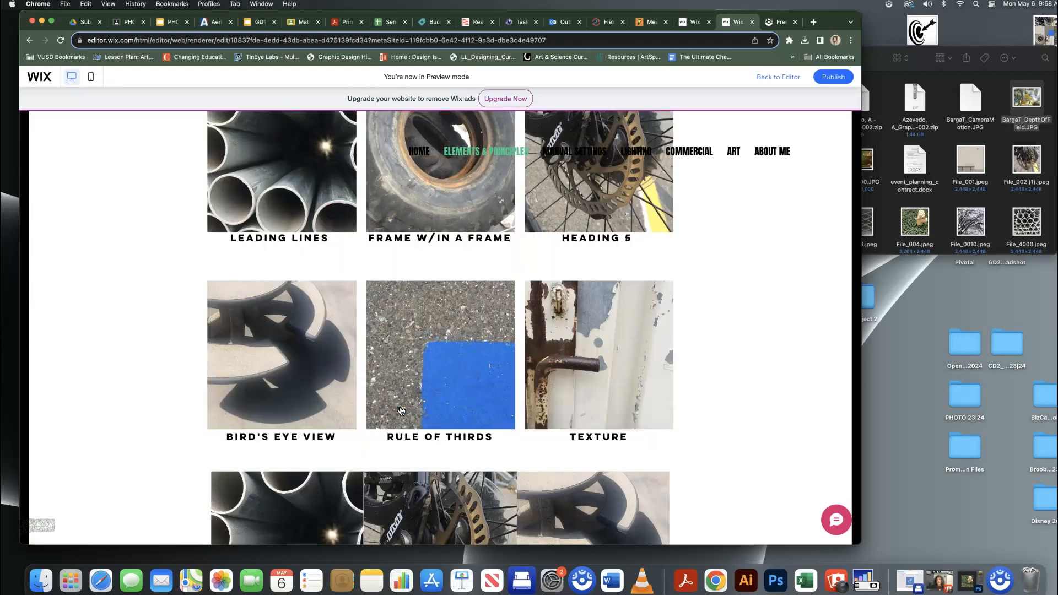
scroll(401, 411, "down", 10)
scroll(400, 411, "up", 3)
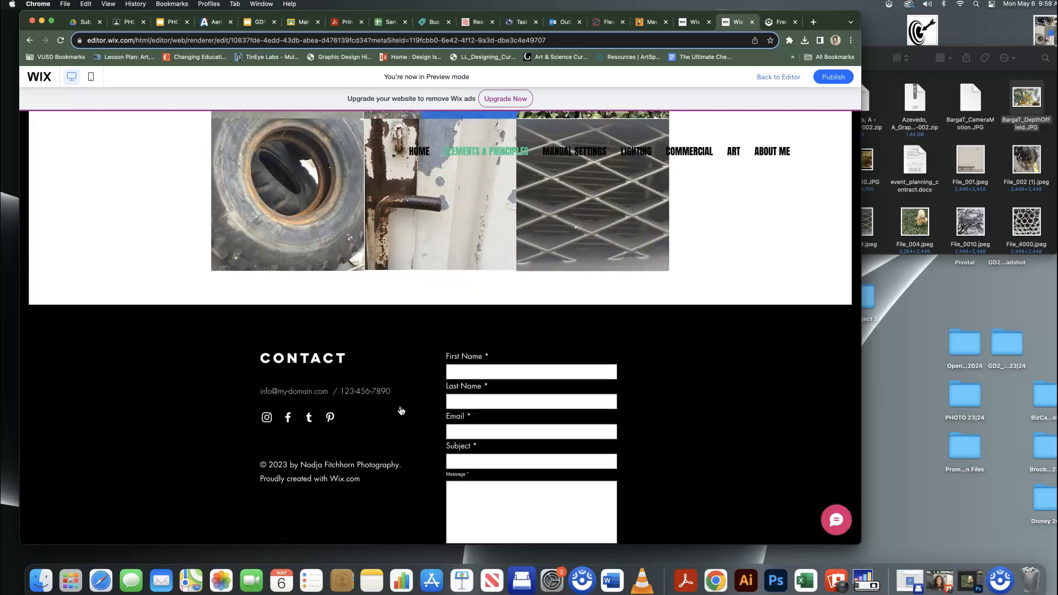
scroll(400, 411, "up", 6)
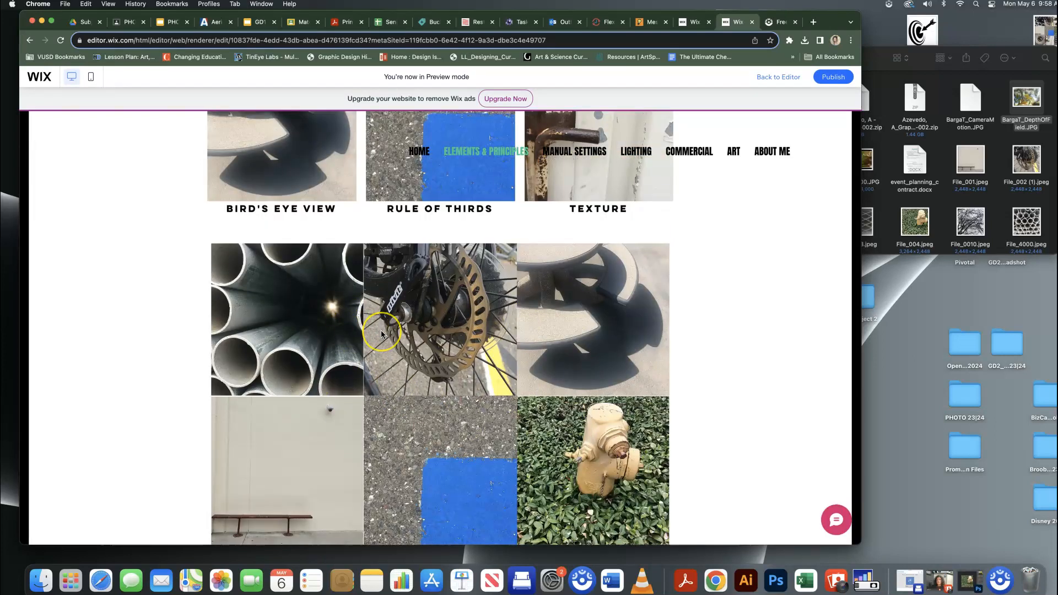
scroll(382, 334, "up", 5)
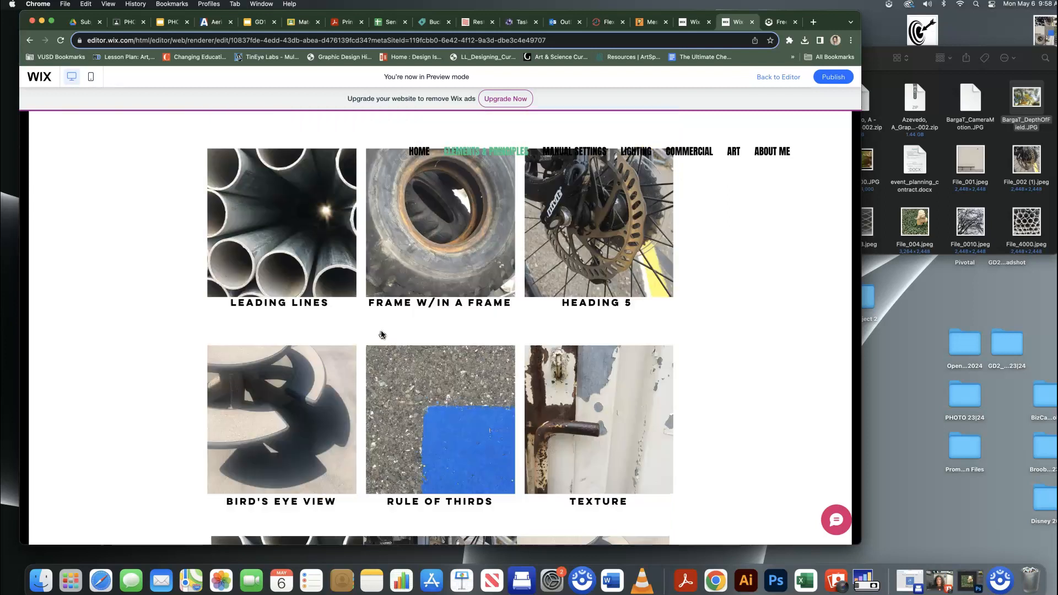
scroll(381, 333, "up", 8)
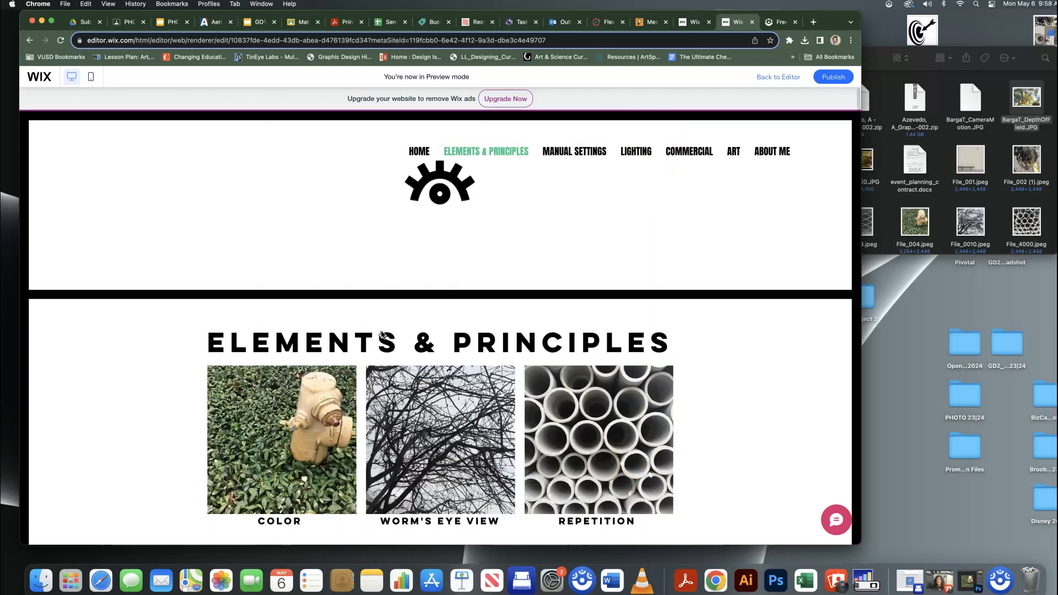